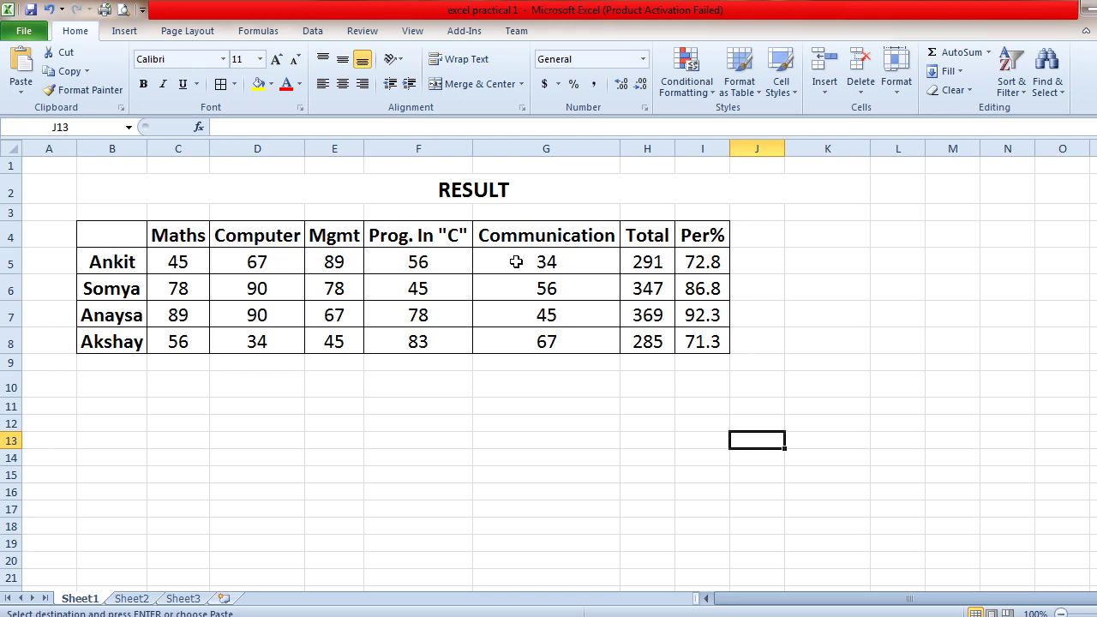
- Paste the copied Grade and Pass/Fail columns beside the Per% column, starting at cell J4
click(759, 245)
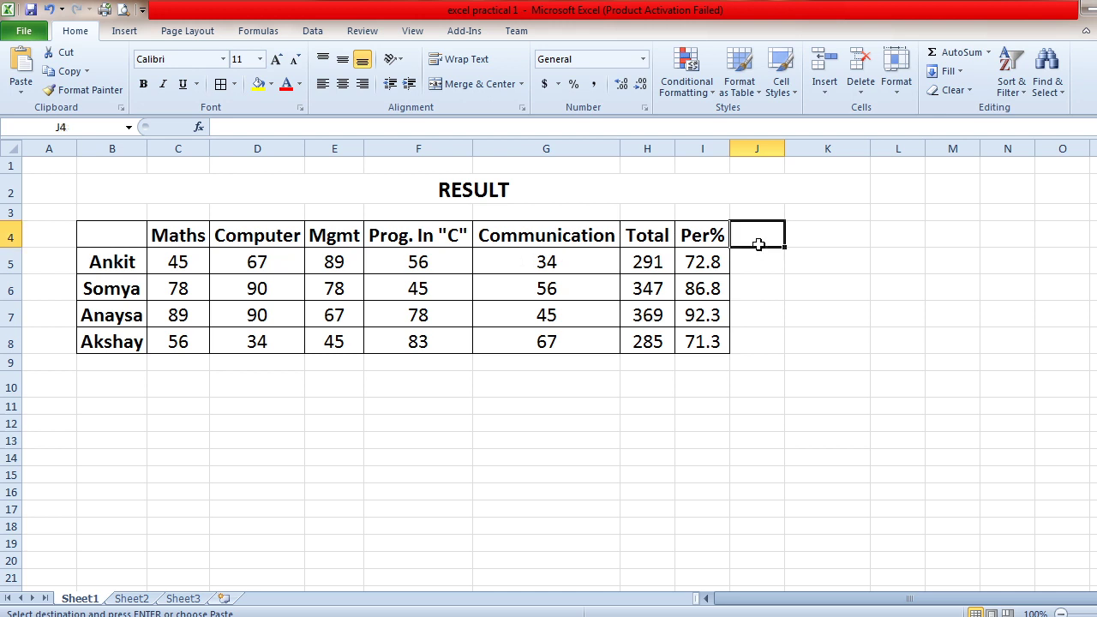
key(Return)
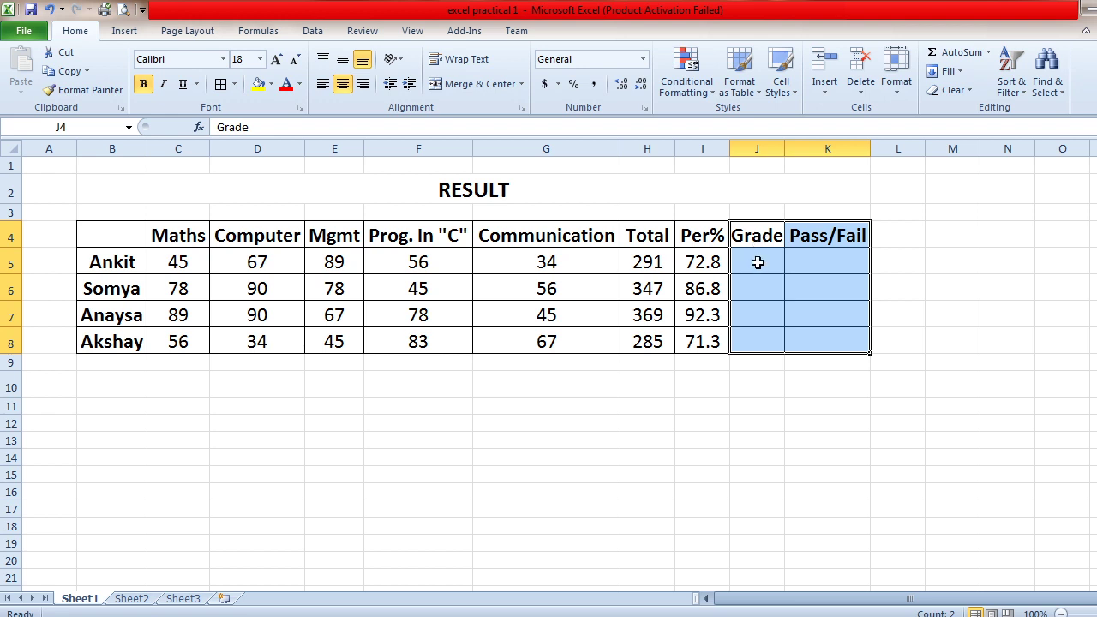
- Begin an IF formula in Grade cell J5 that returns "A+" when I5 is greater than 90
click(758, 263)
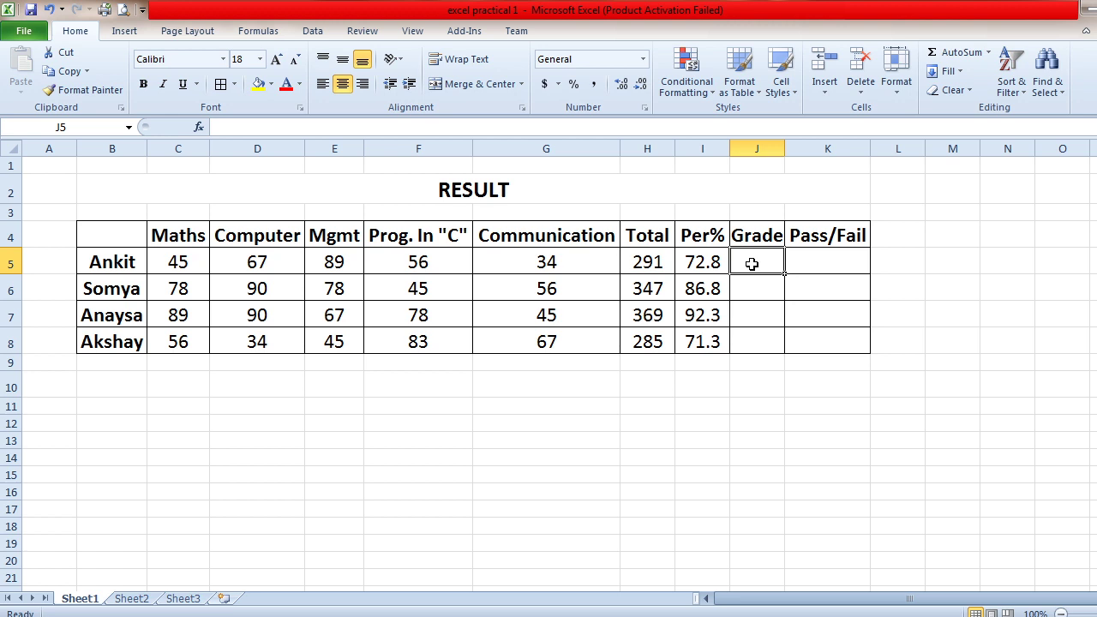
text(=)
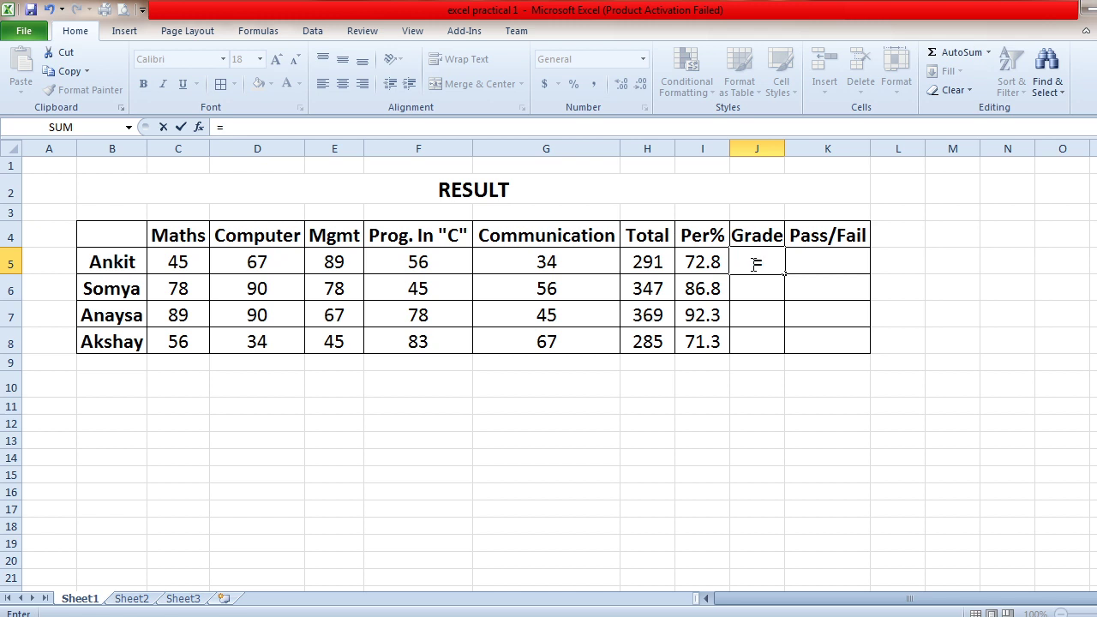
text(if()
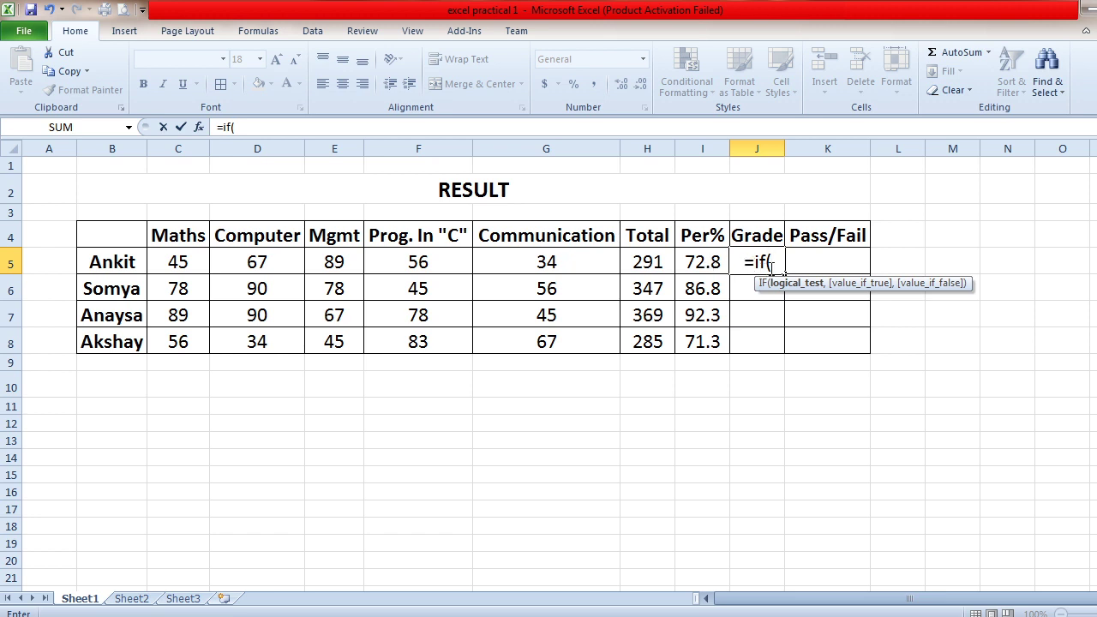
click(713, 262)
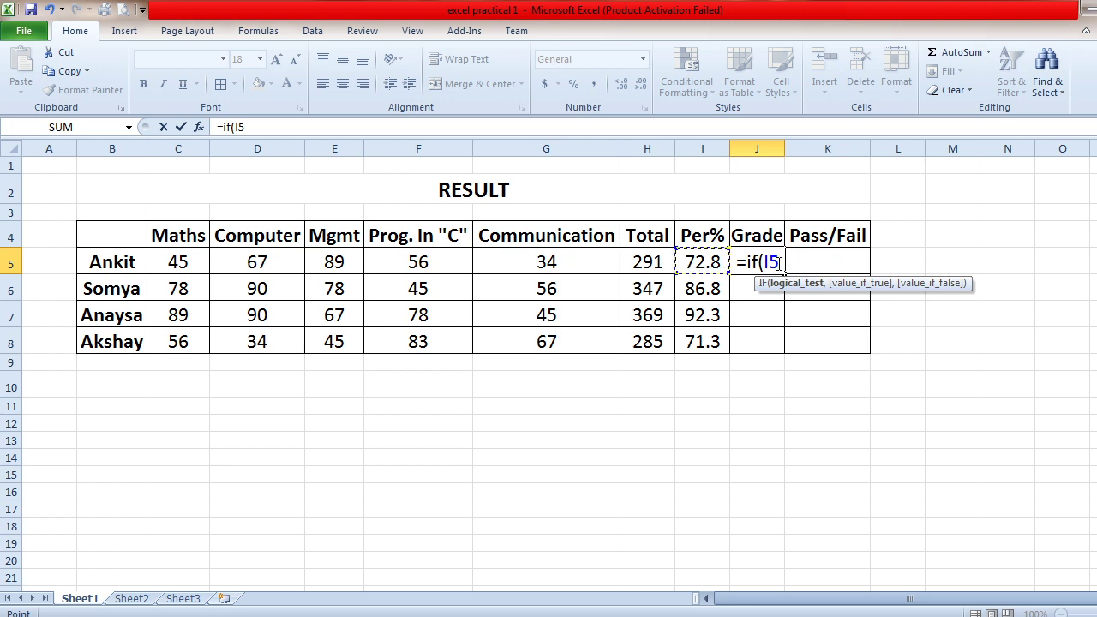
text(>90)
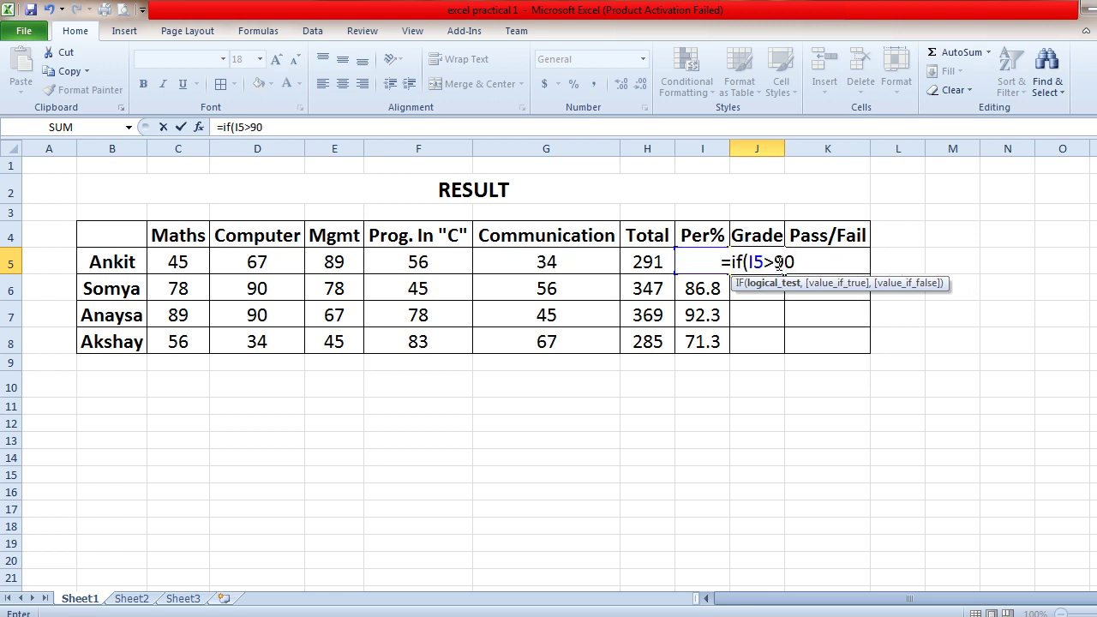
text(,)
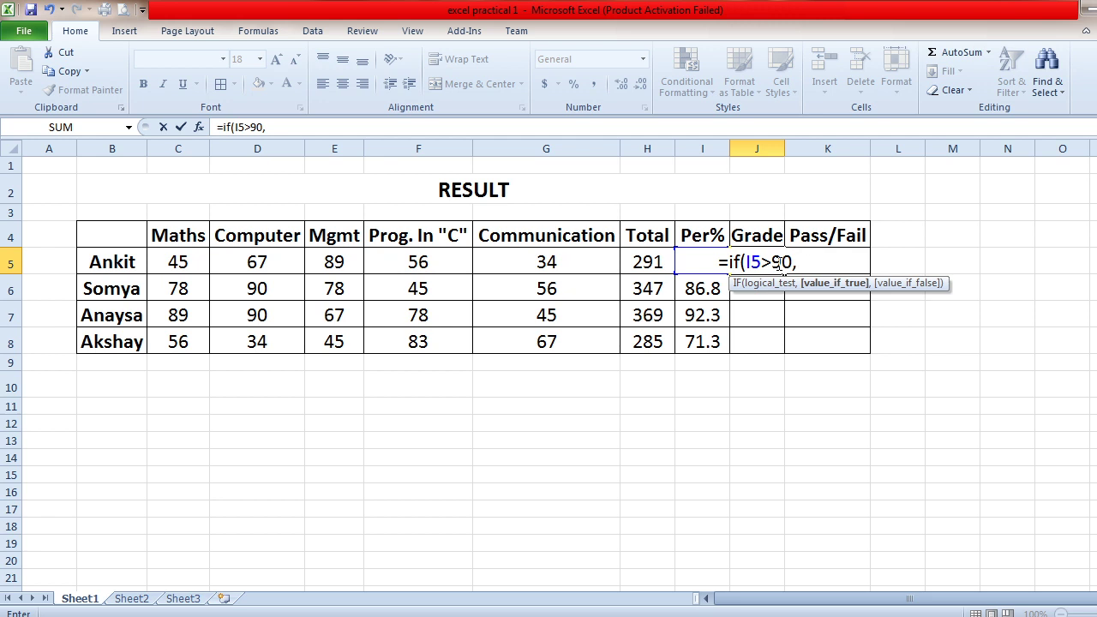
text(")
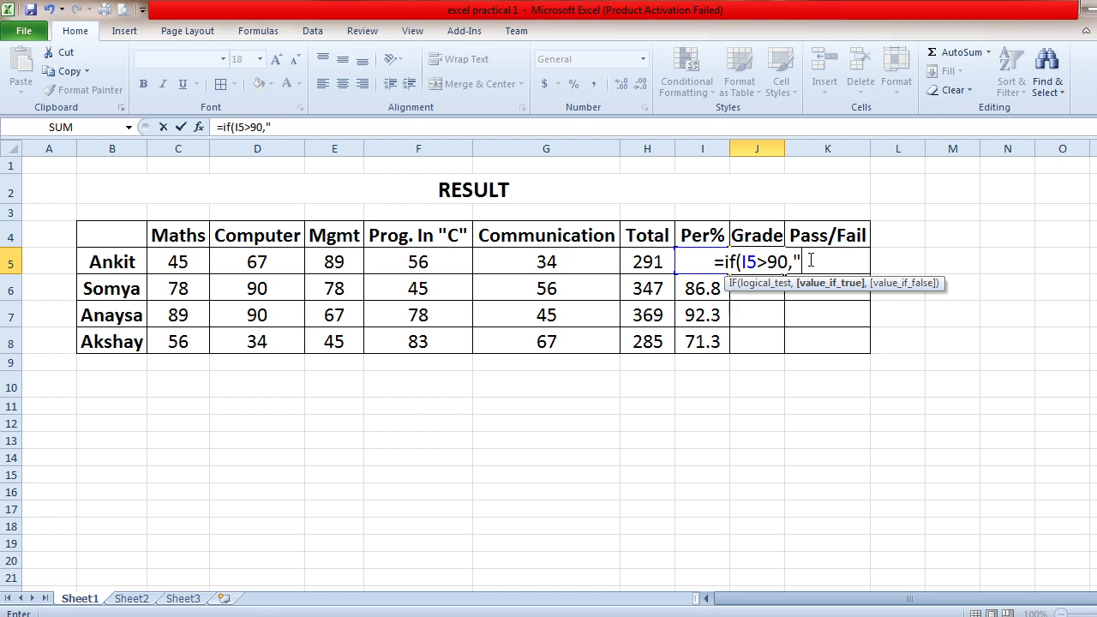
text(A+")
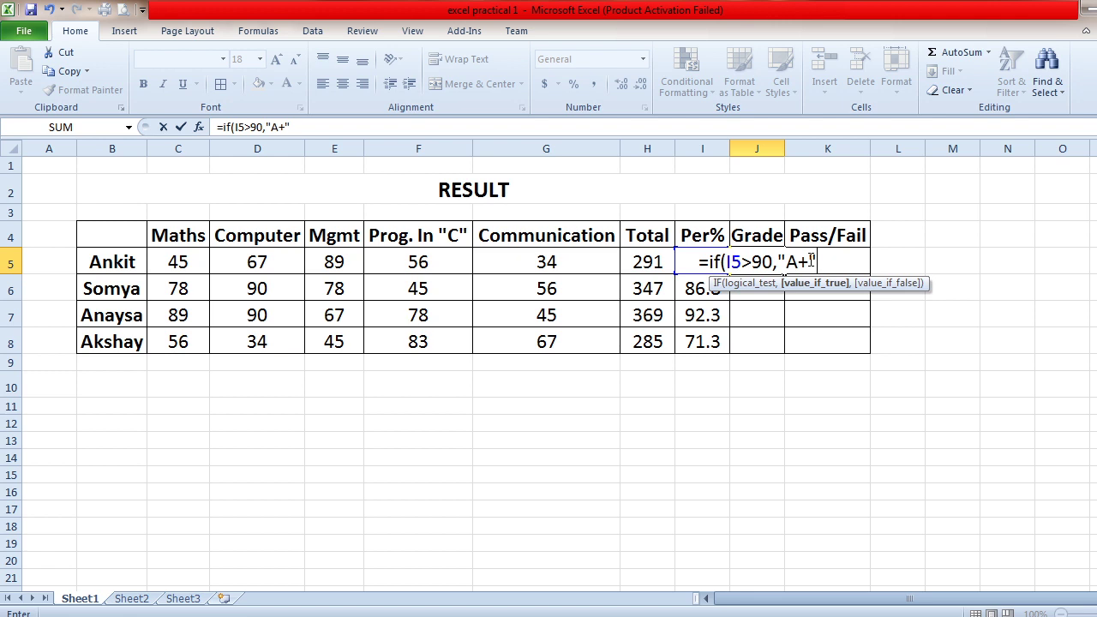
- Add a nested IF to the J5 formula that returns "A" when I5 is greater than 75
text(,if)
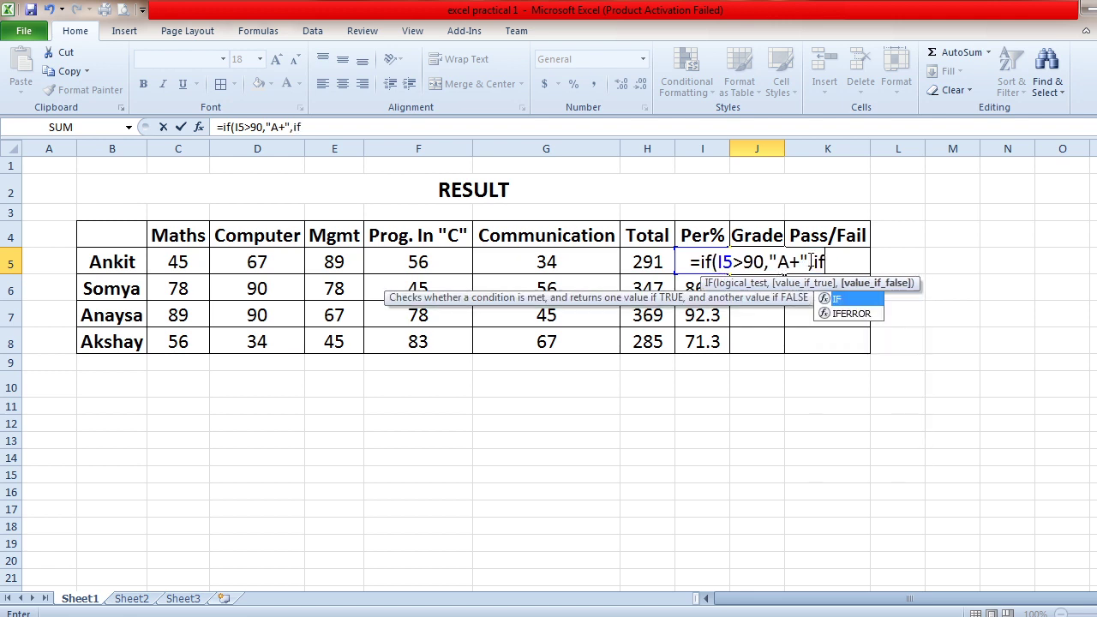
text((i)
key(BackSpace)
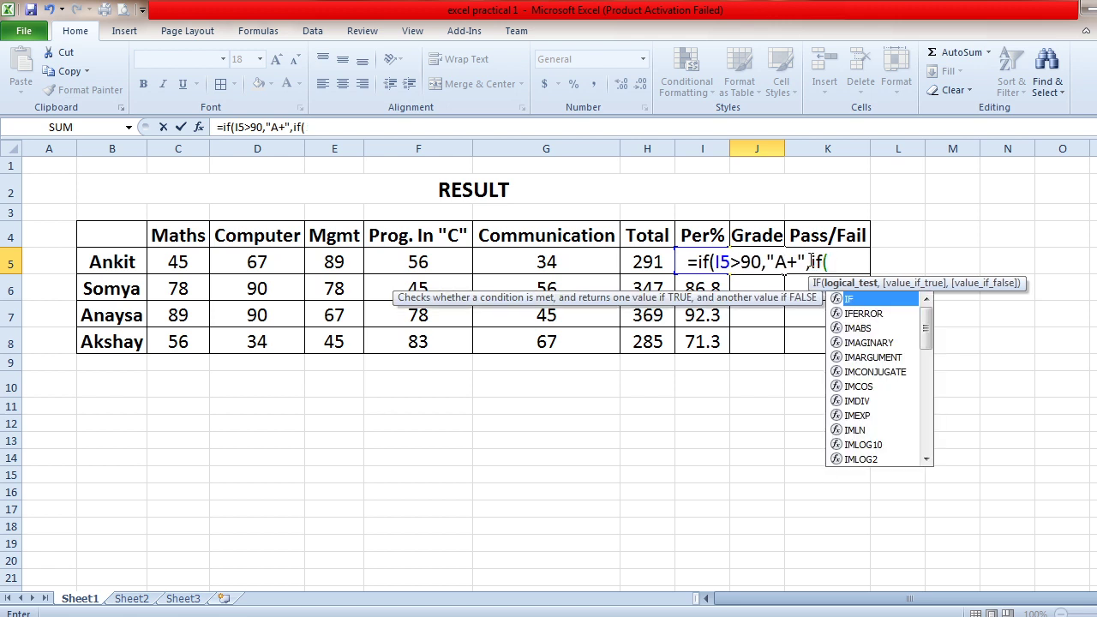
text(i)
text(5)
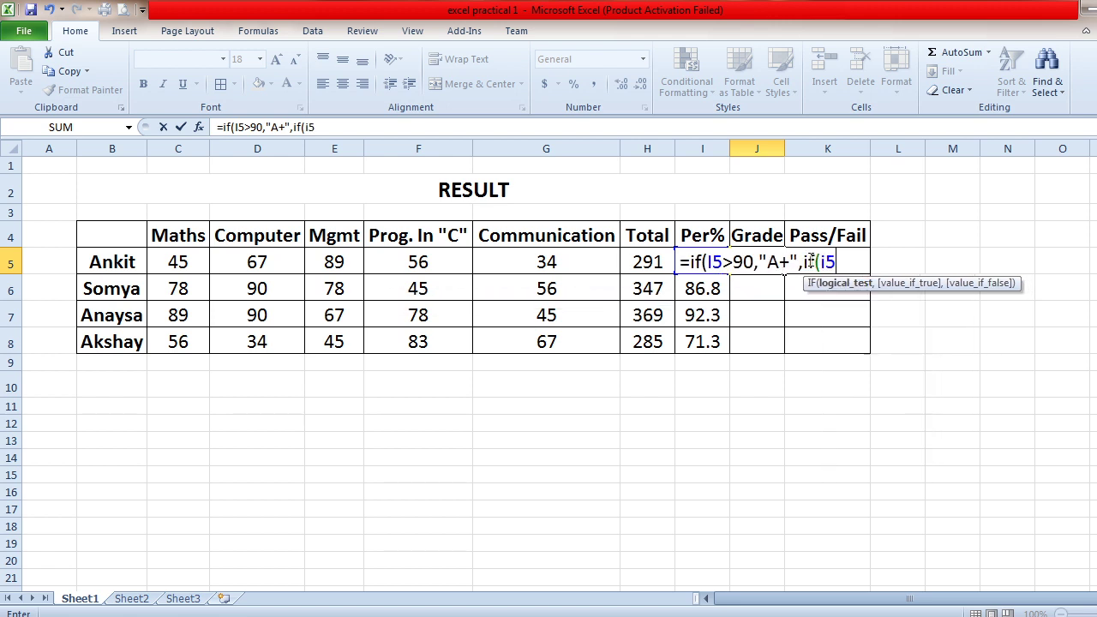
text(>)
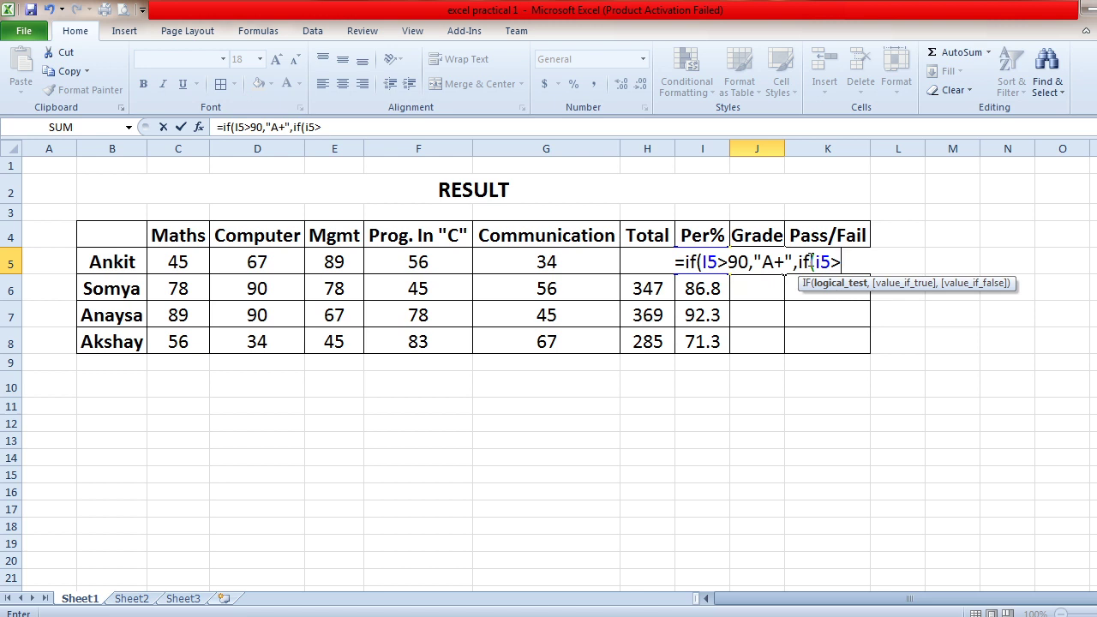
text(65)
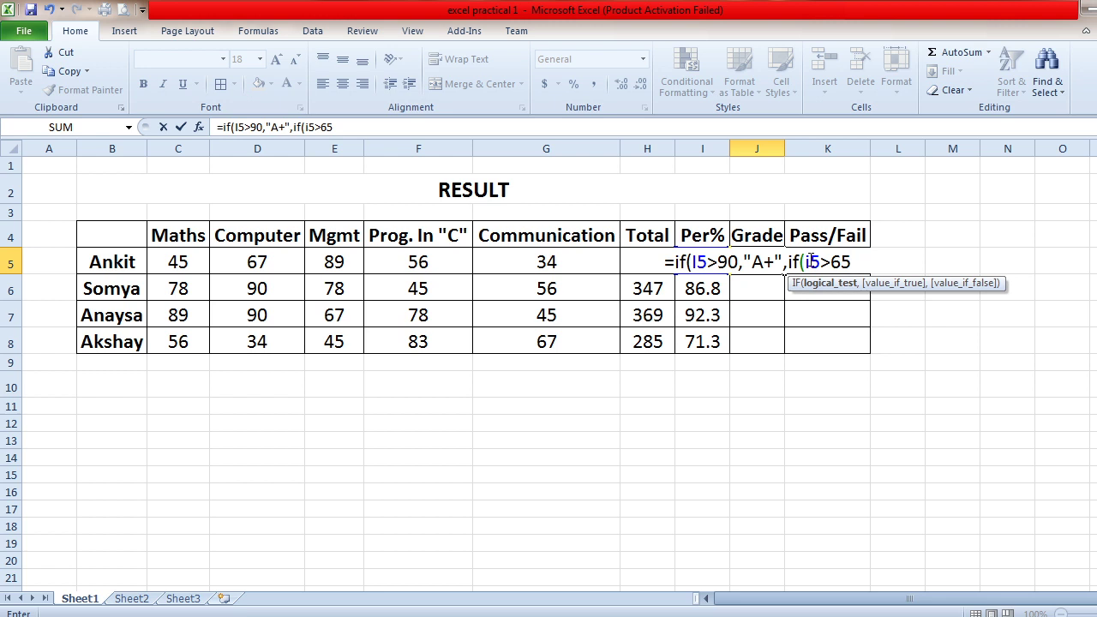
key(BackSpace)
key(BackSpace)
text(75,)
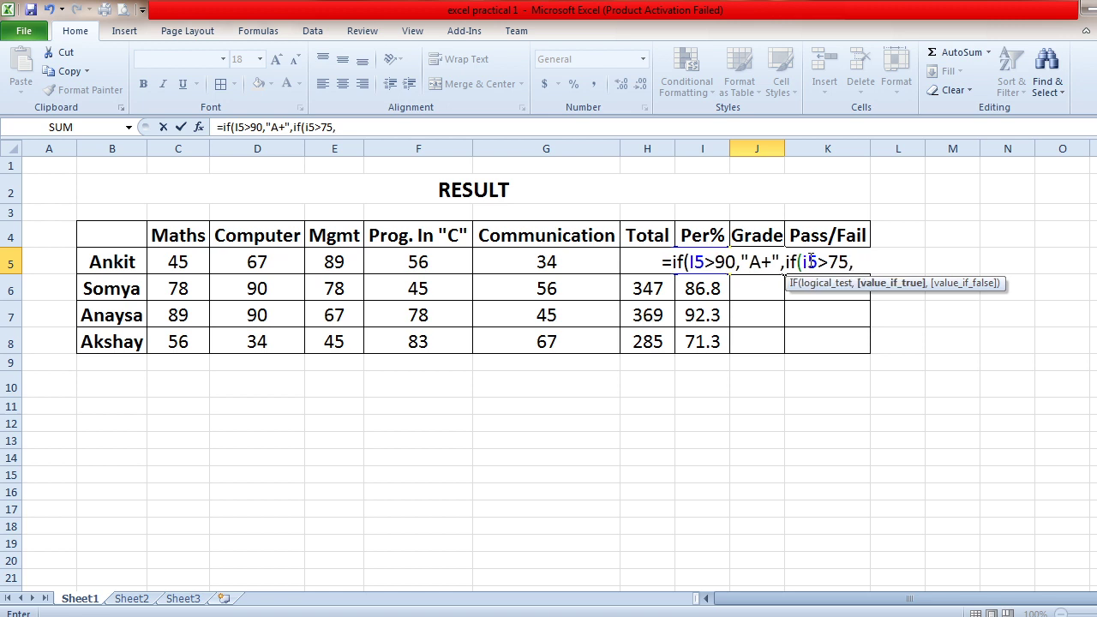
text("A")
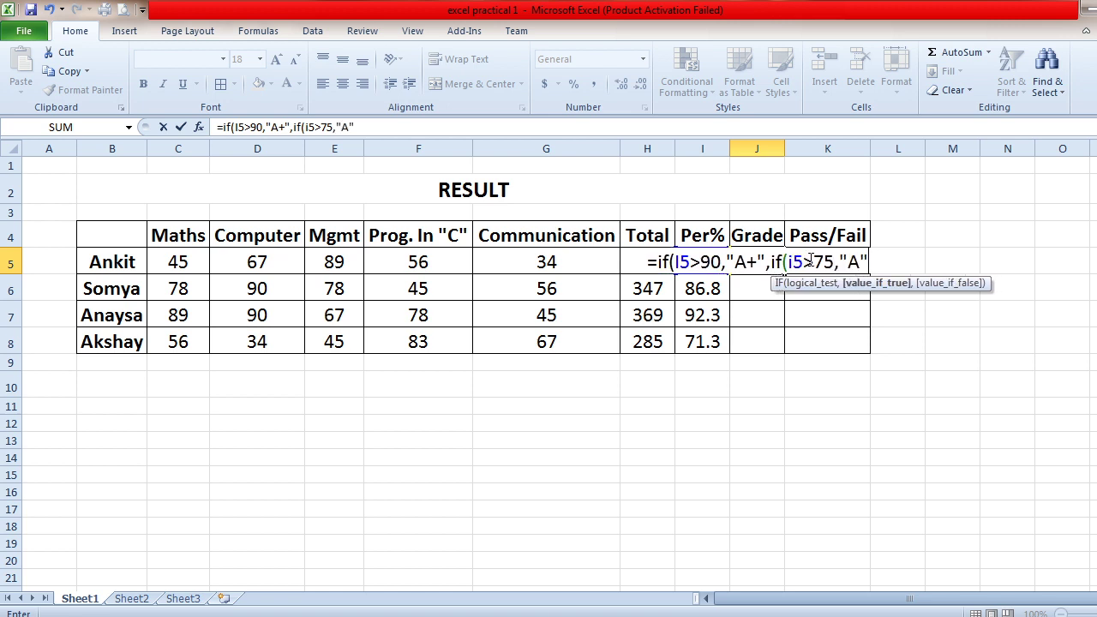
- Add a third nested IF to the J5 formula that returns "B" when I5 is greater than 60
text(,)
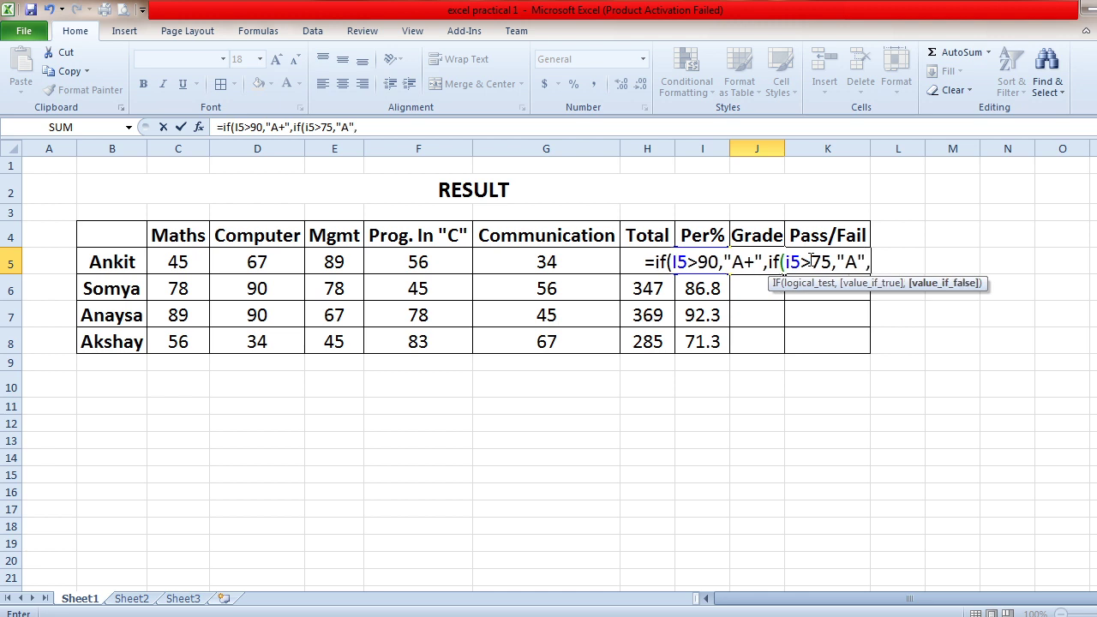
text(if(i5)
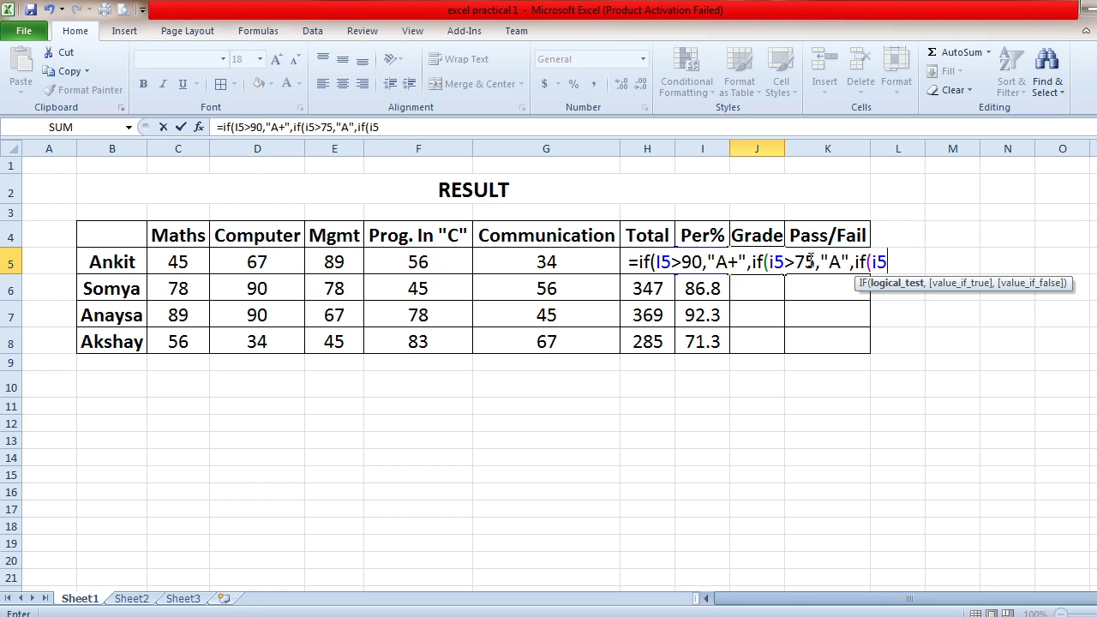
text(>)
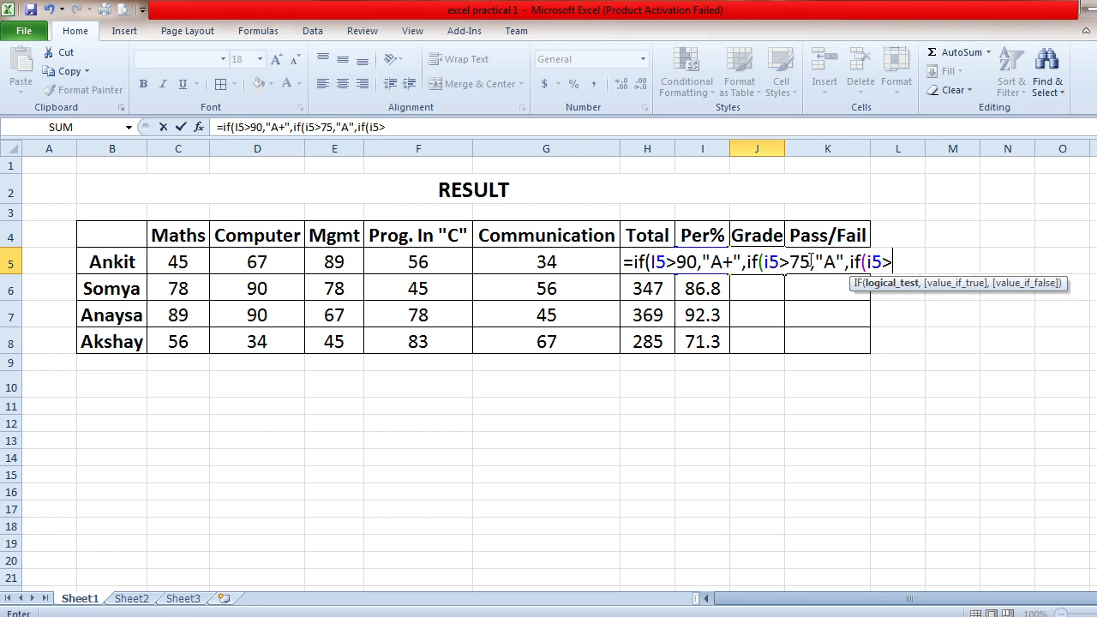
text(60)
text(,")
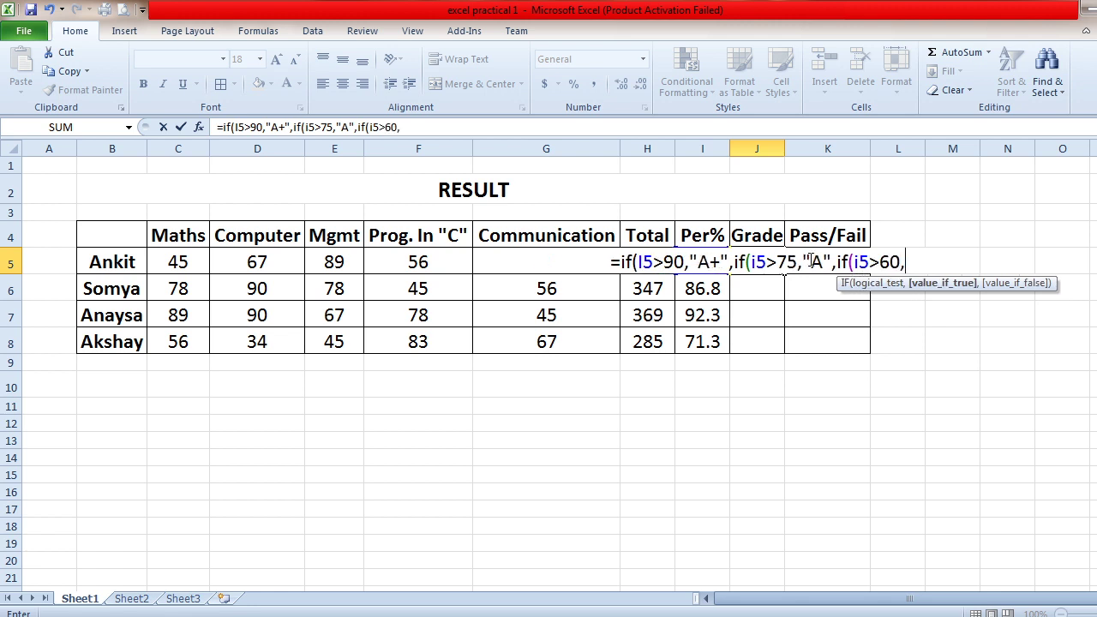
text(B")
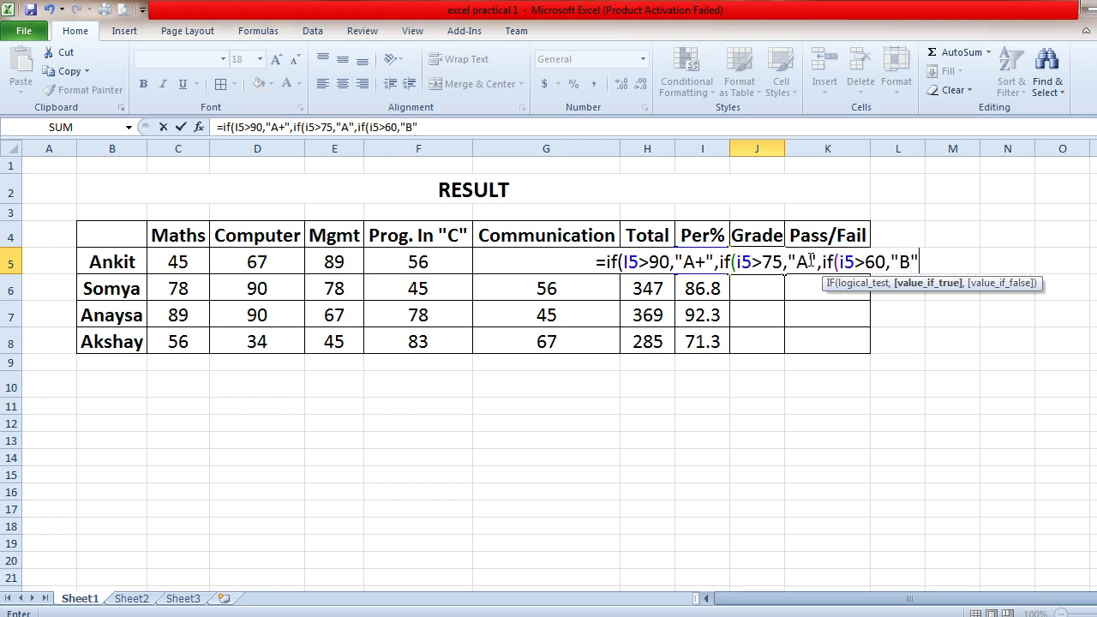
- Extend the J5 formula with an IF returning "C" when I5 is greater than 50, dismissing the battery notification
text(,)
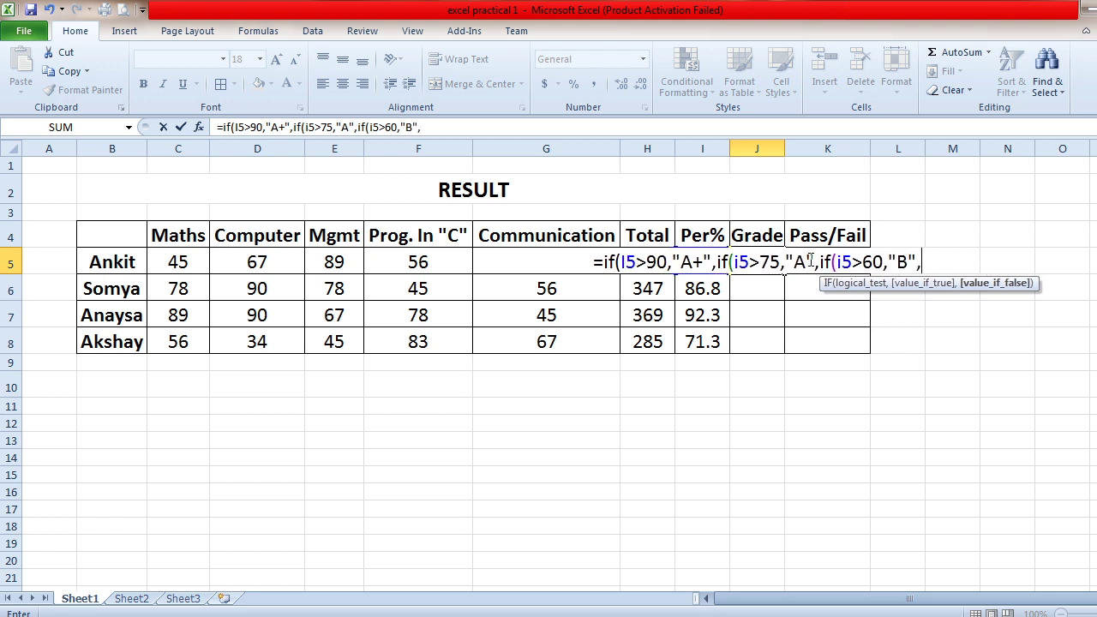
text(if)
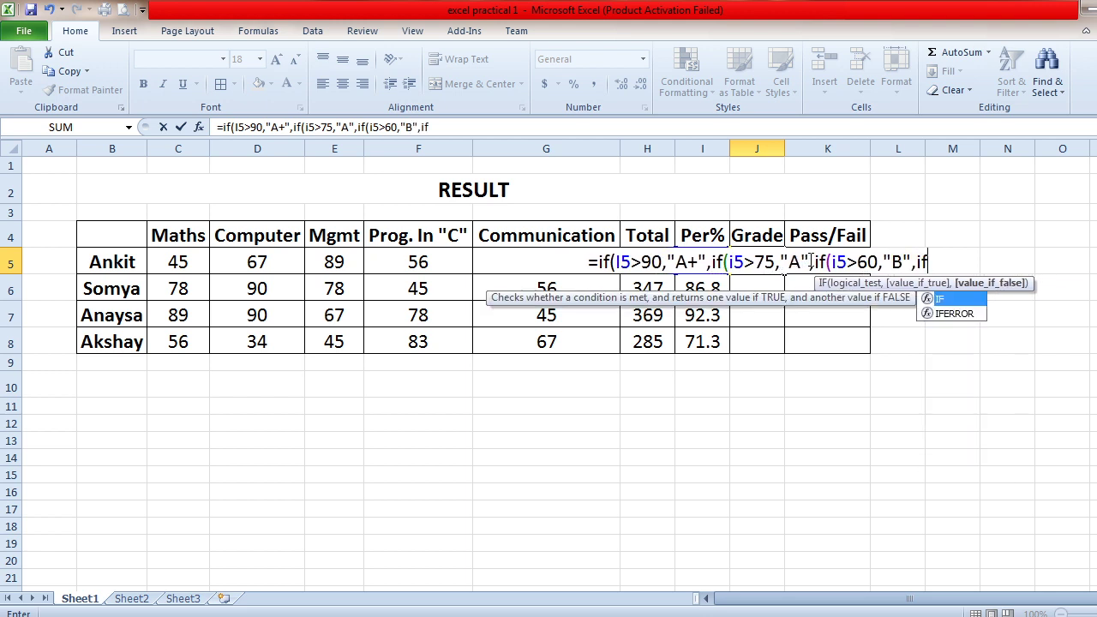
text((i5)
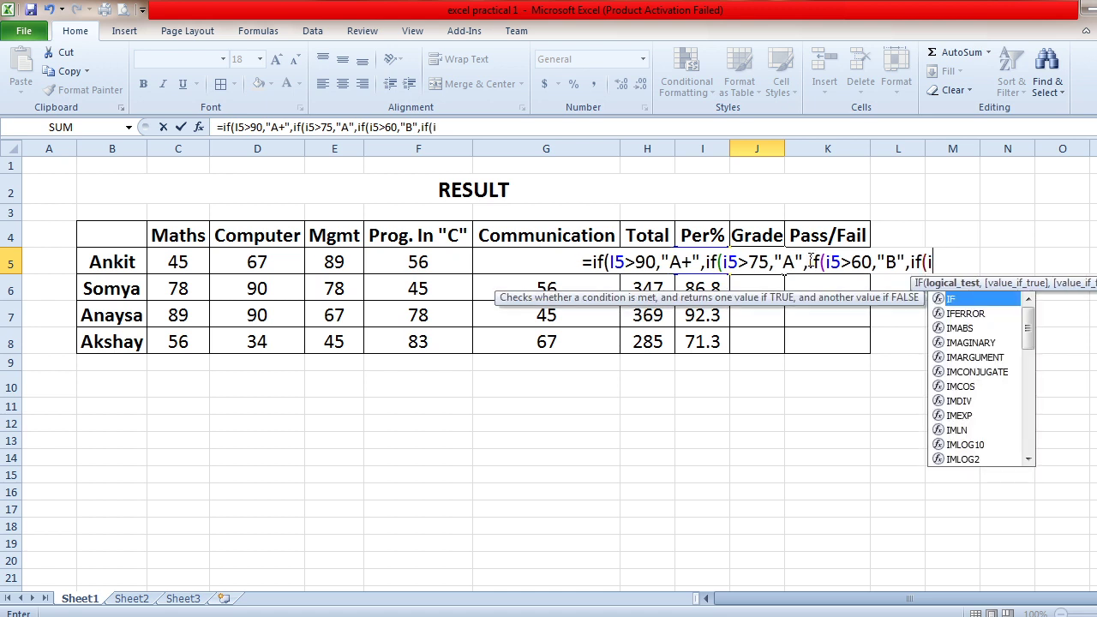
text(>)
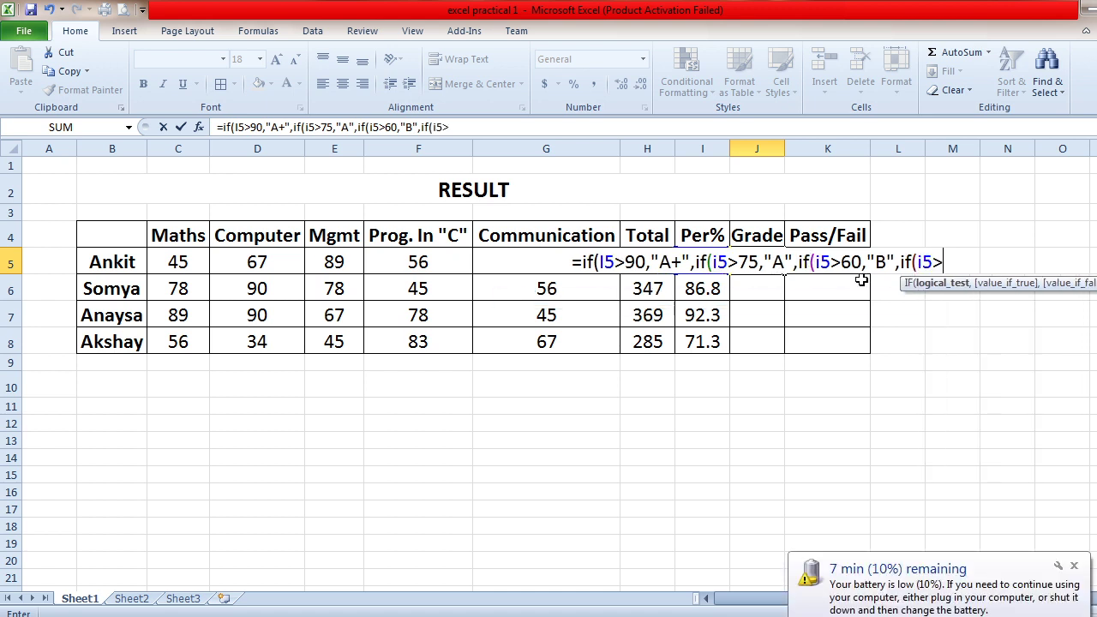
click(1072, 567)
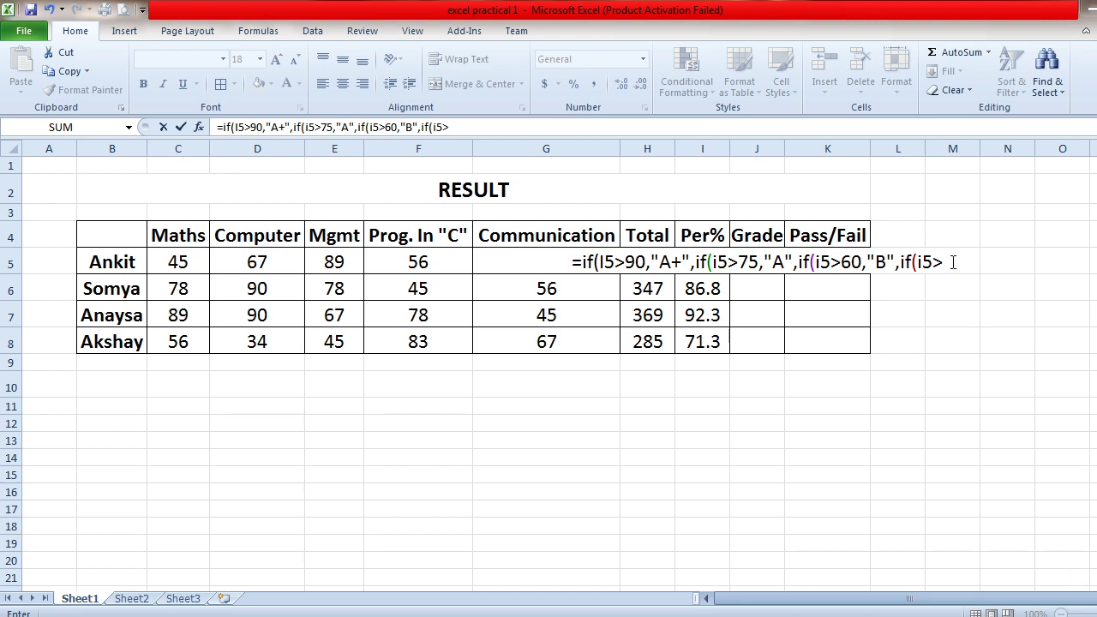
click(952, 262)
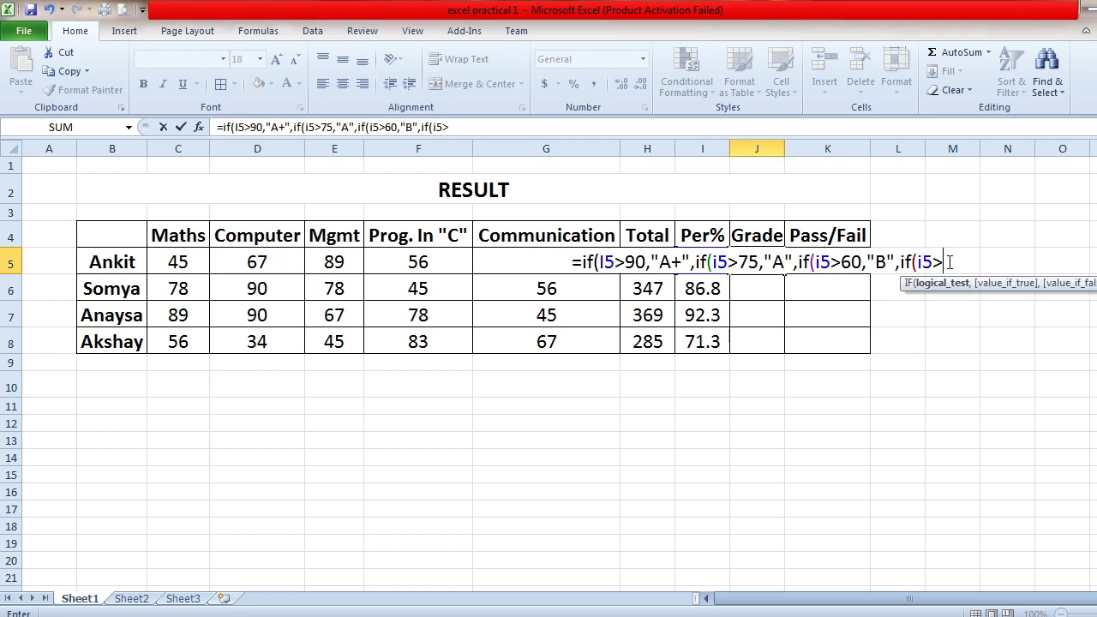
text(50,)
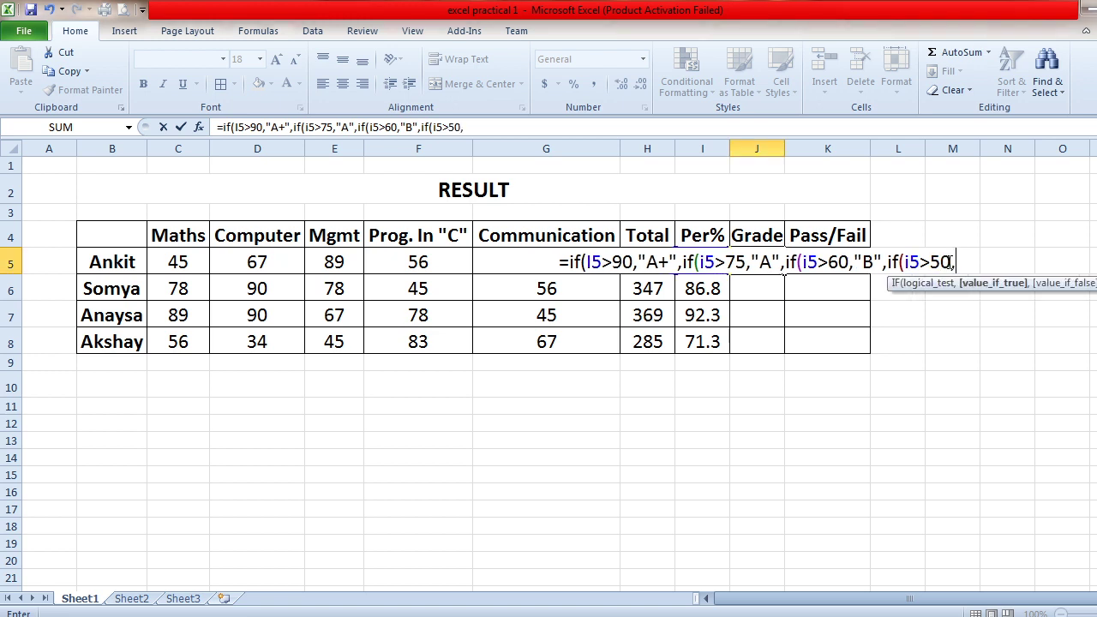
text(")
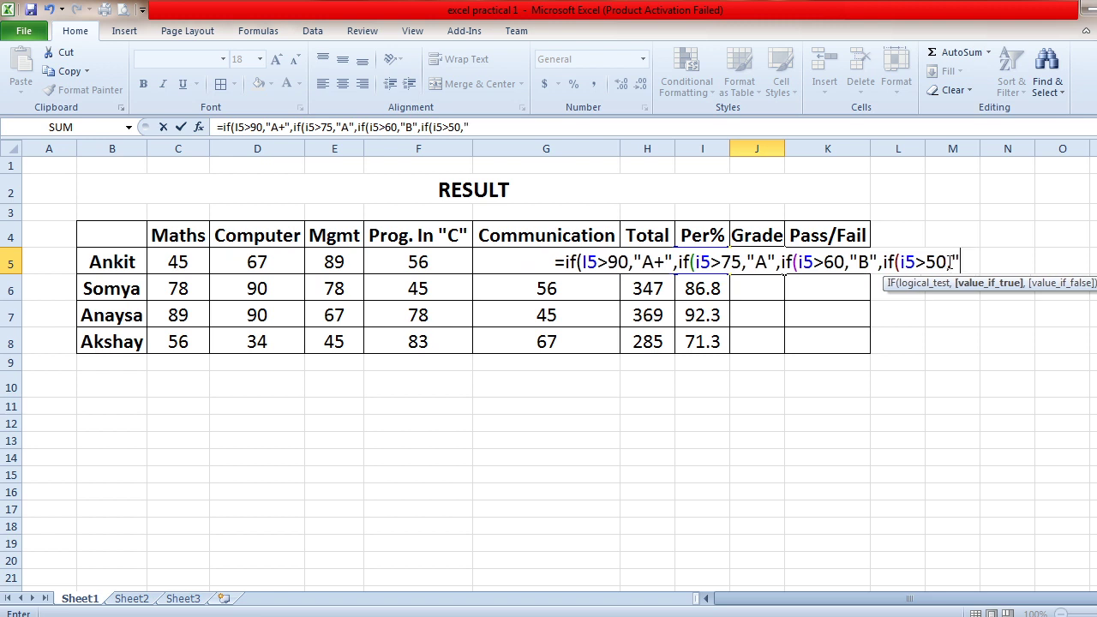
text(C",)
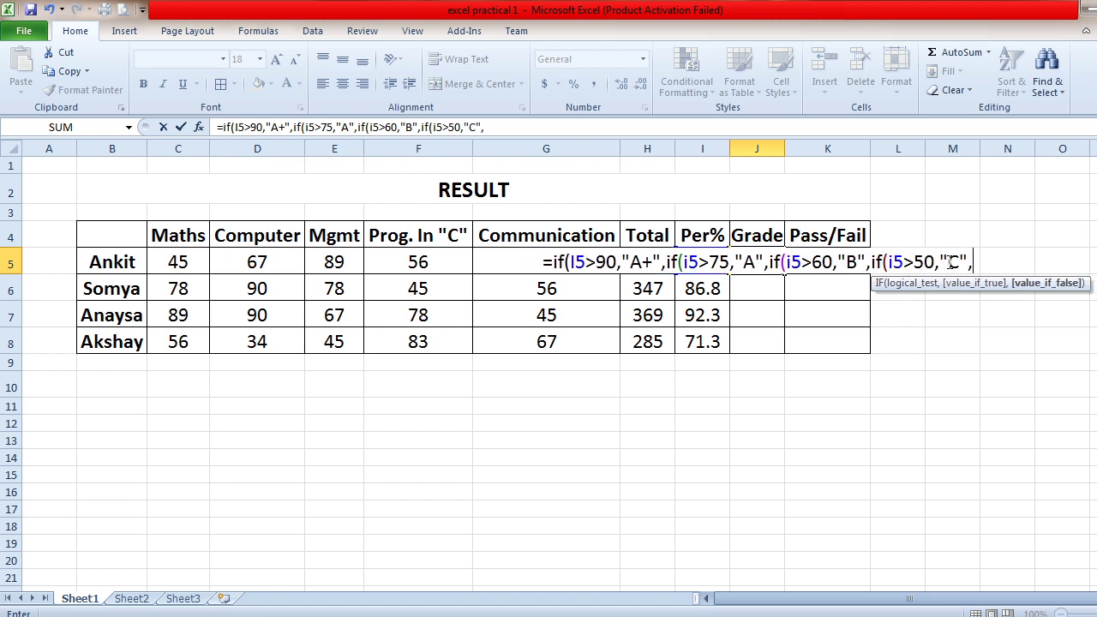
- Add a fifth nested IF to the J5 formula that returns "D" when I5 is greater than 40
text(if)
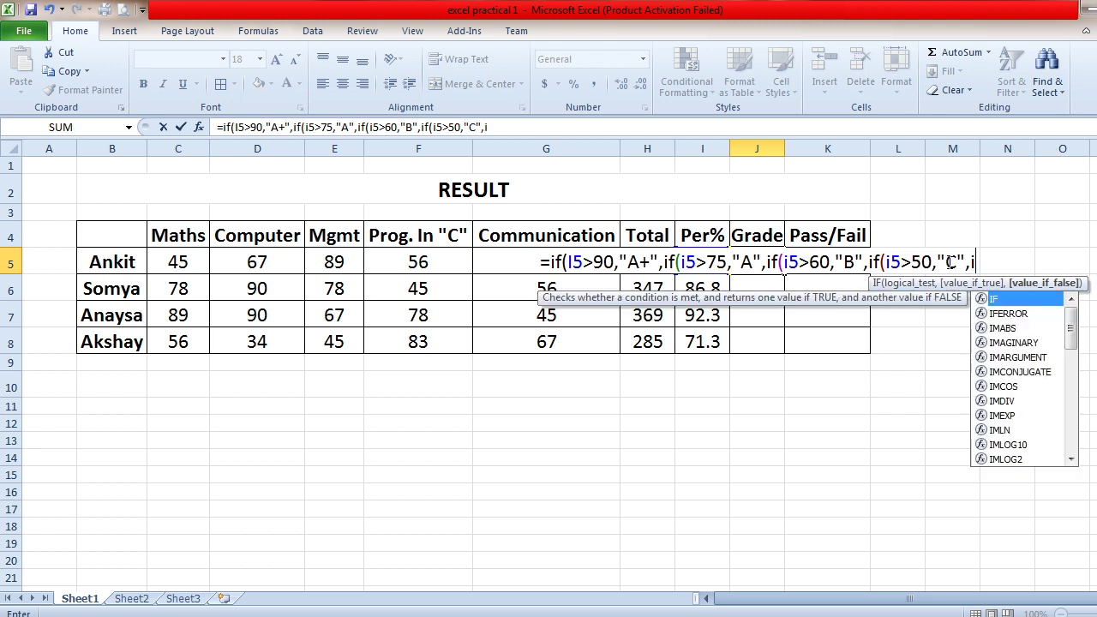
text((i5>)
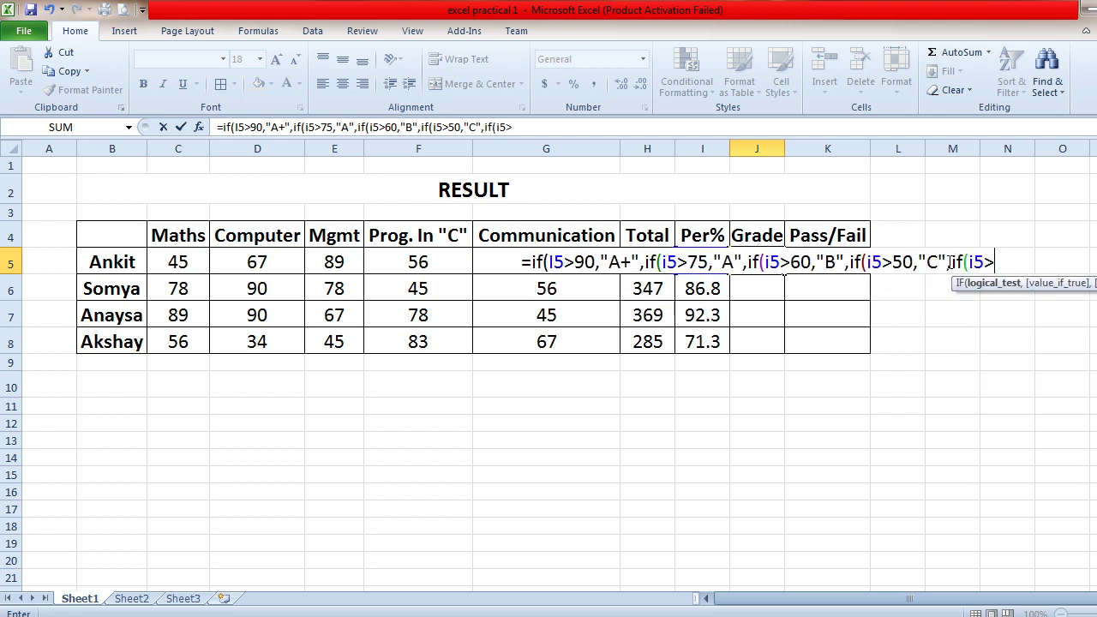
text(40)
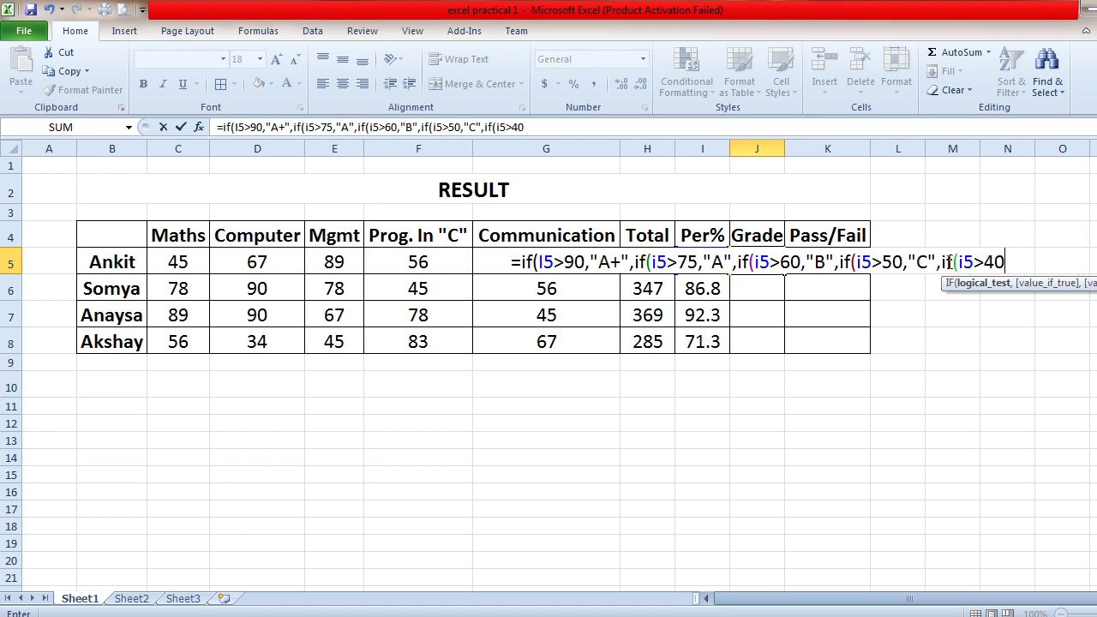
text(,"D)
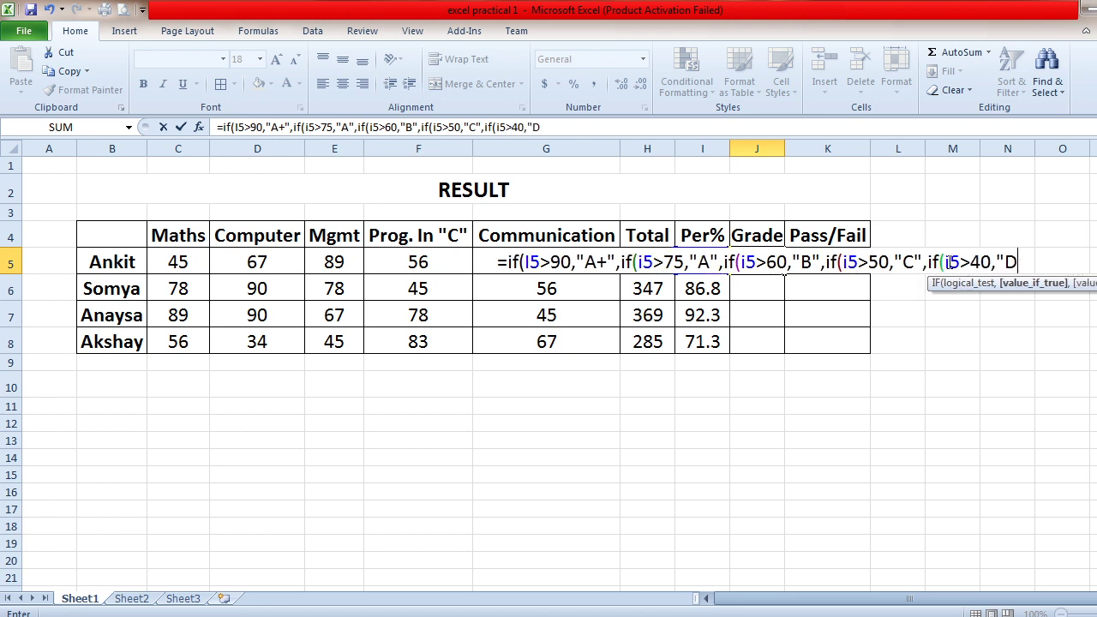
text(",)
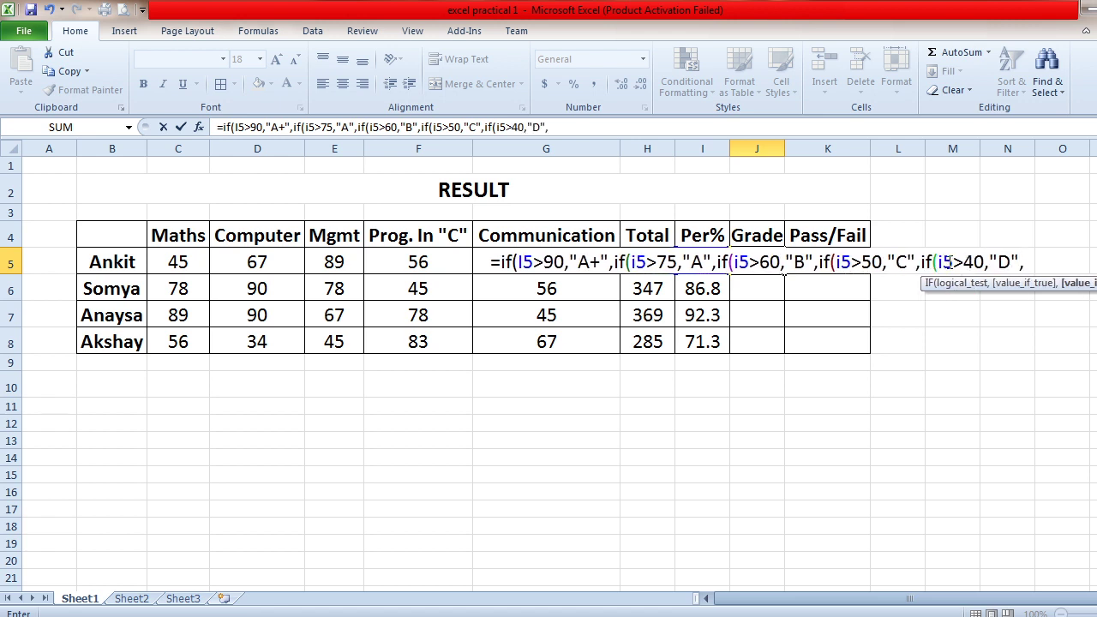
- Complete the J5 formula with "E" as the fallback grade and closing parentheses, and fill it down through J8
text("F)
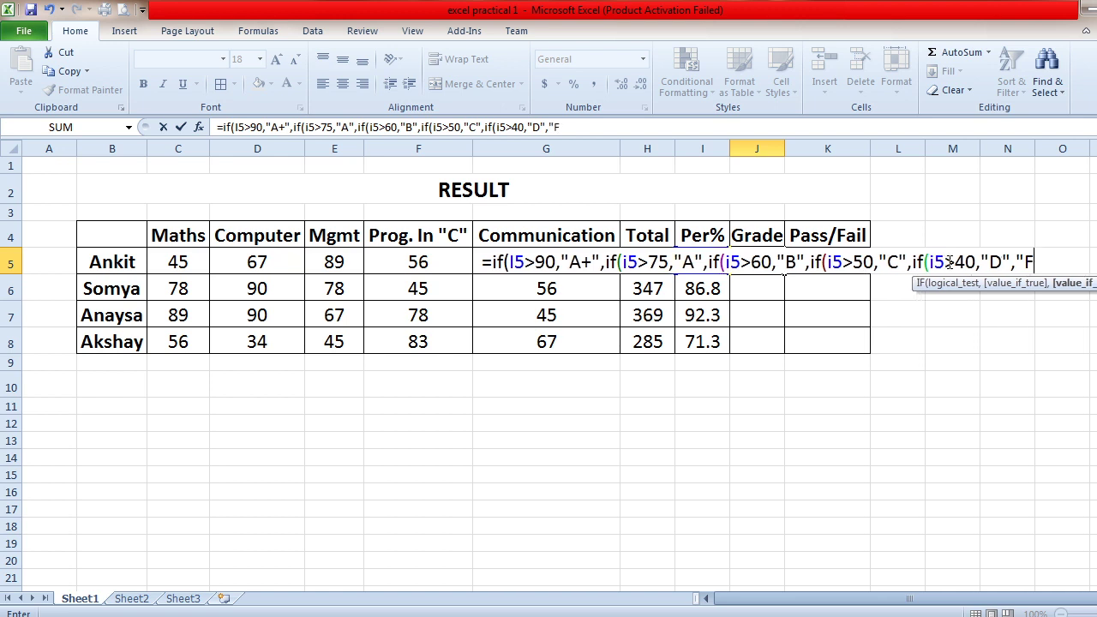
key(BackSpace)
text(E"))
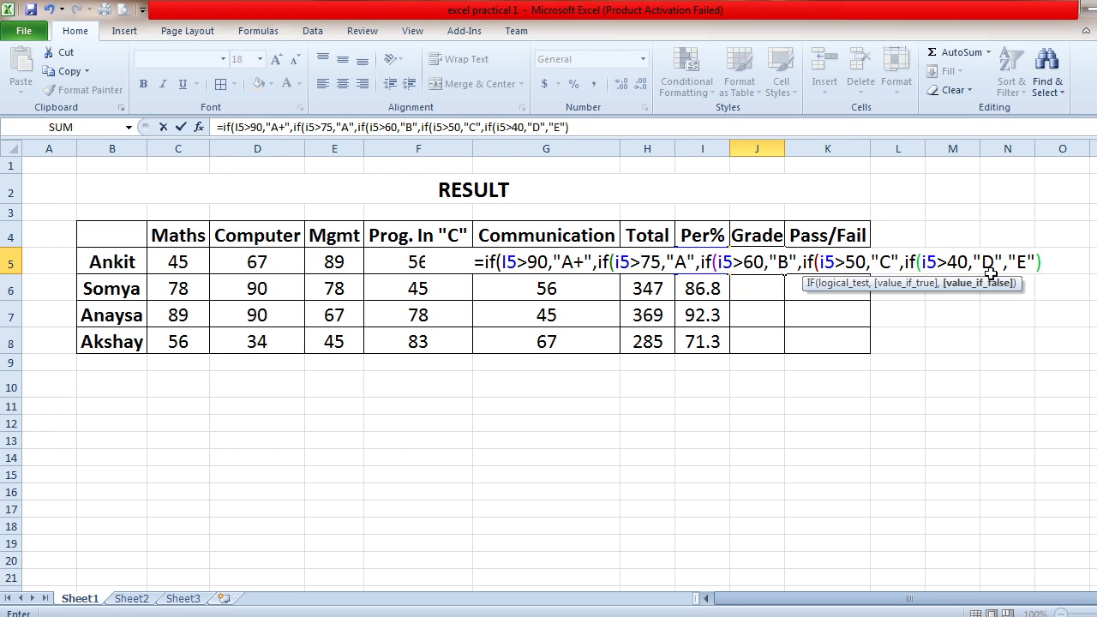
text()))))
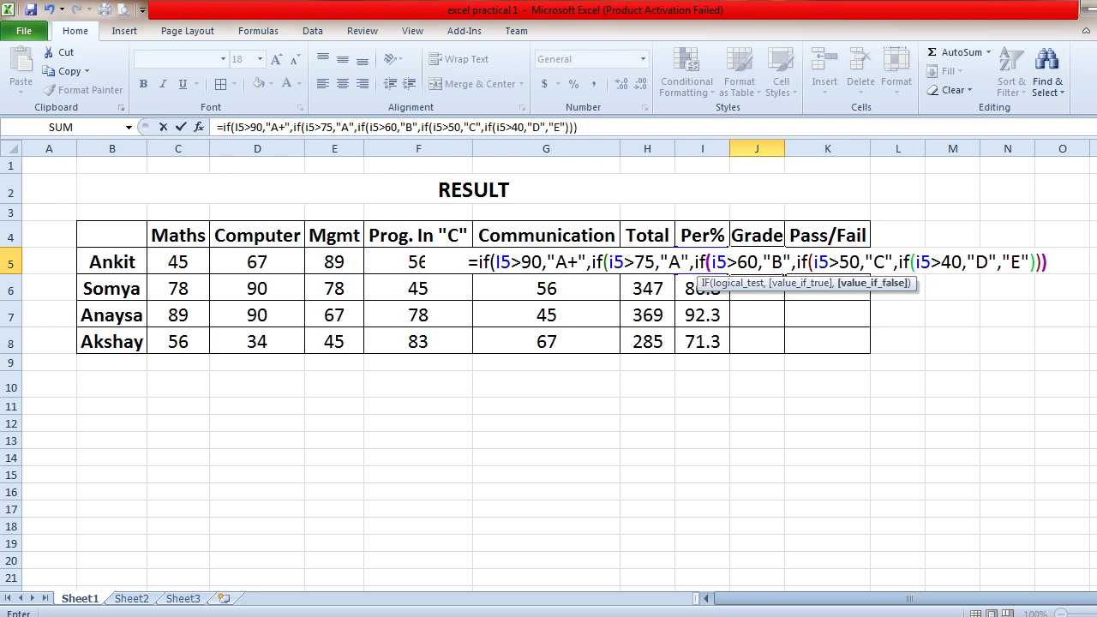
key(Return)
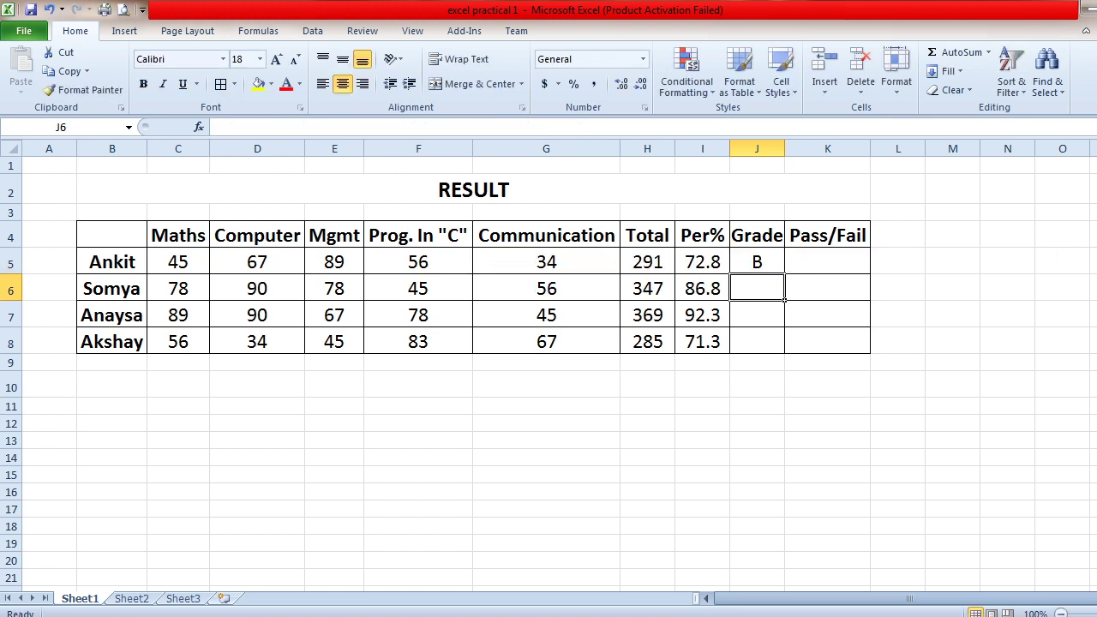
click(762, 268)
drag(783, 278, 783, 347)
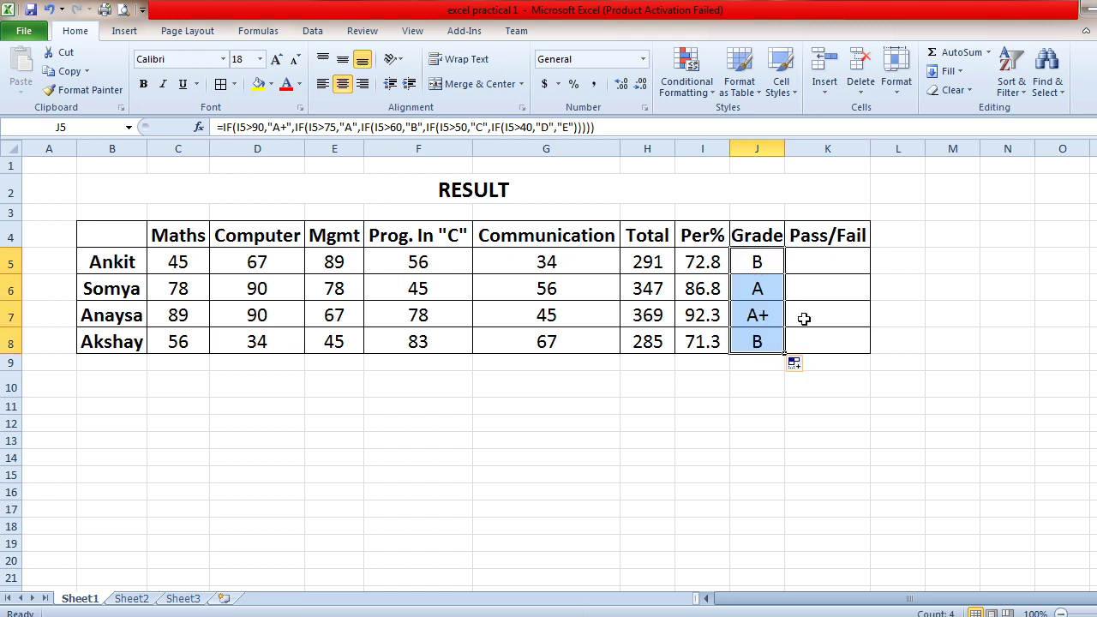
- Begin an IF formula in Pass/Fail cell K5 that returns "PASS" when I5 is greater than 40
click(822, 264)
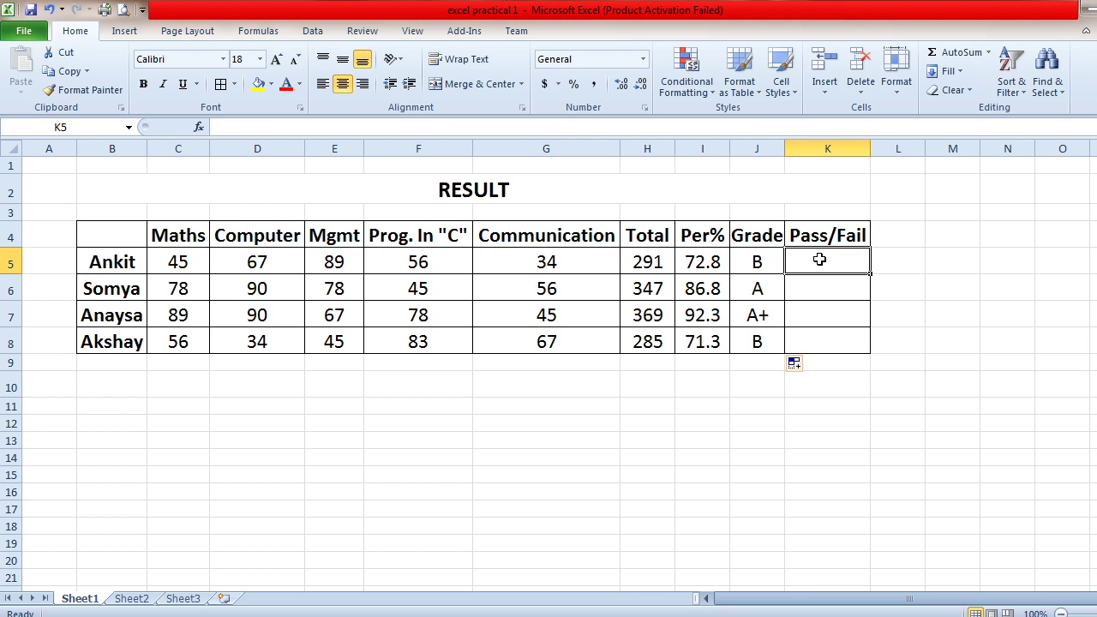
text(=if()
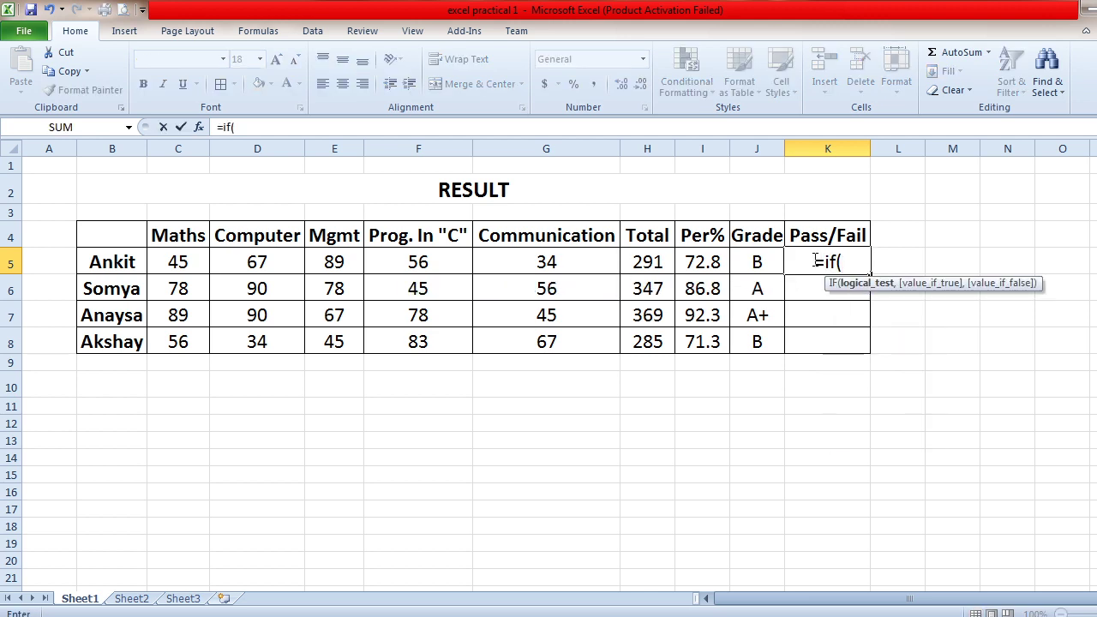
click(698, 263)
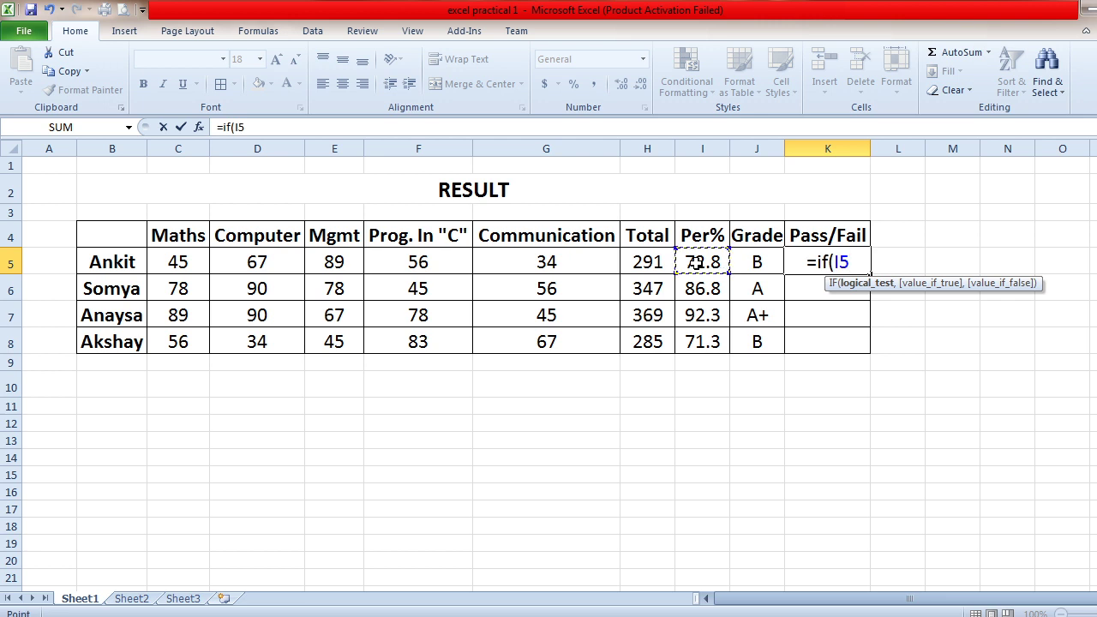
text(>)
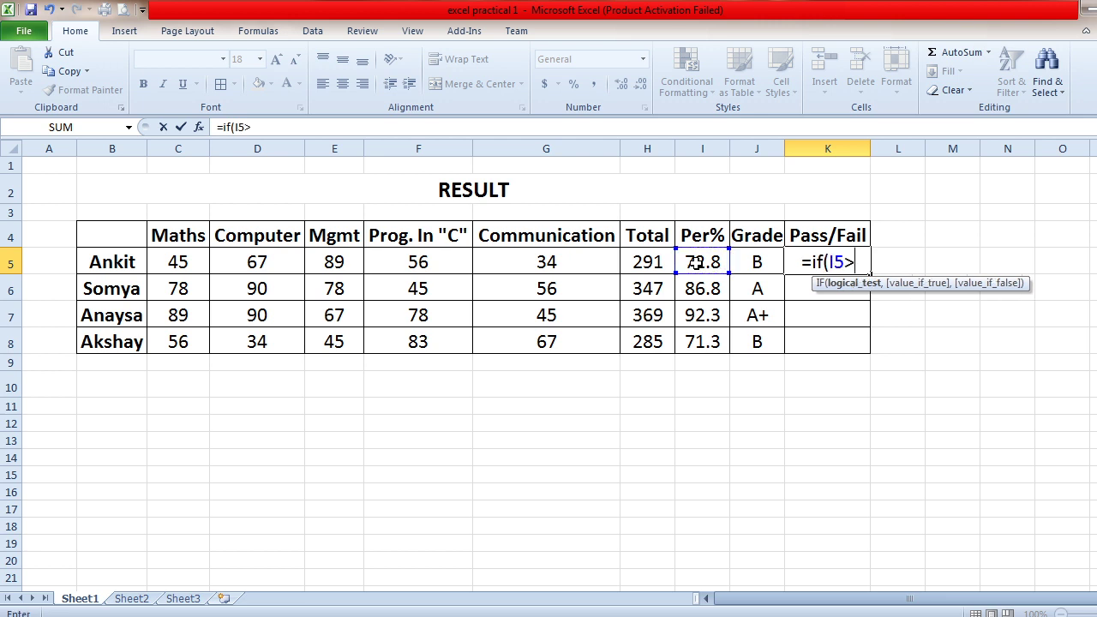
text(40)
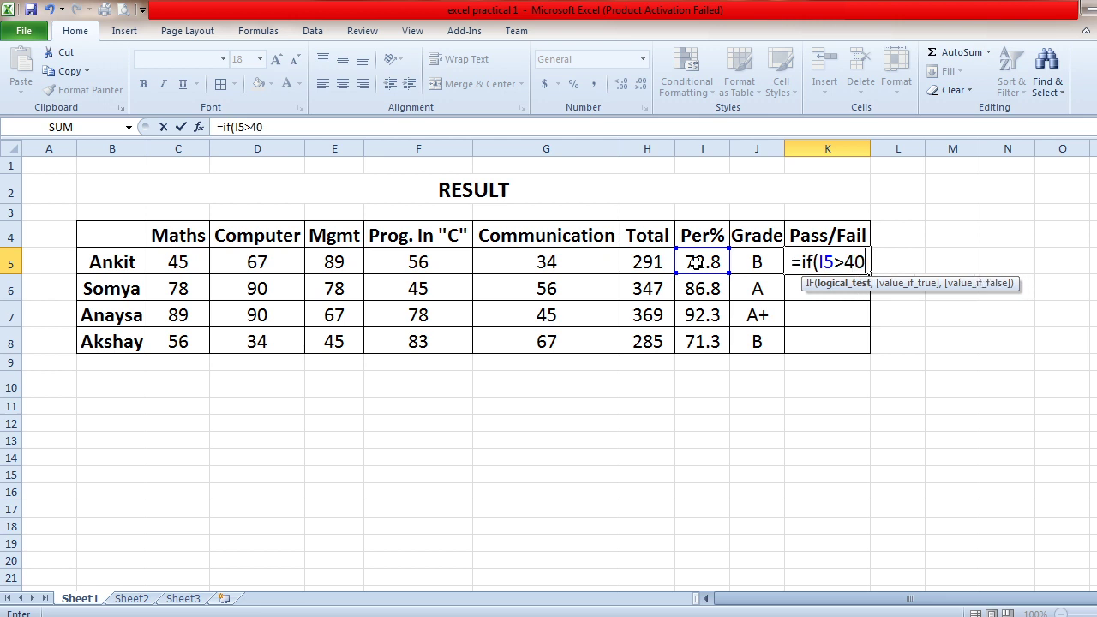
text(,)
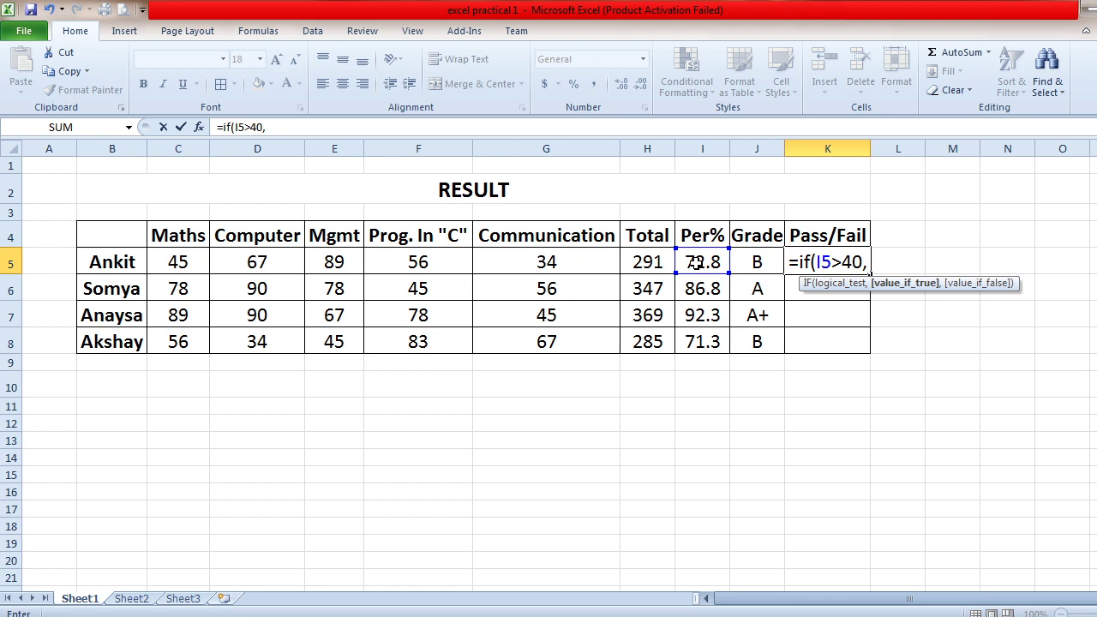
text("PASS")
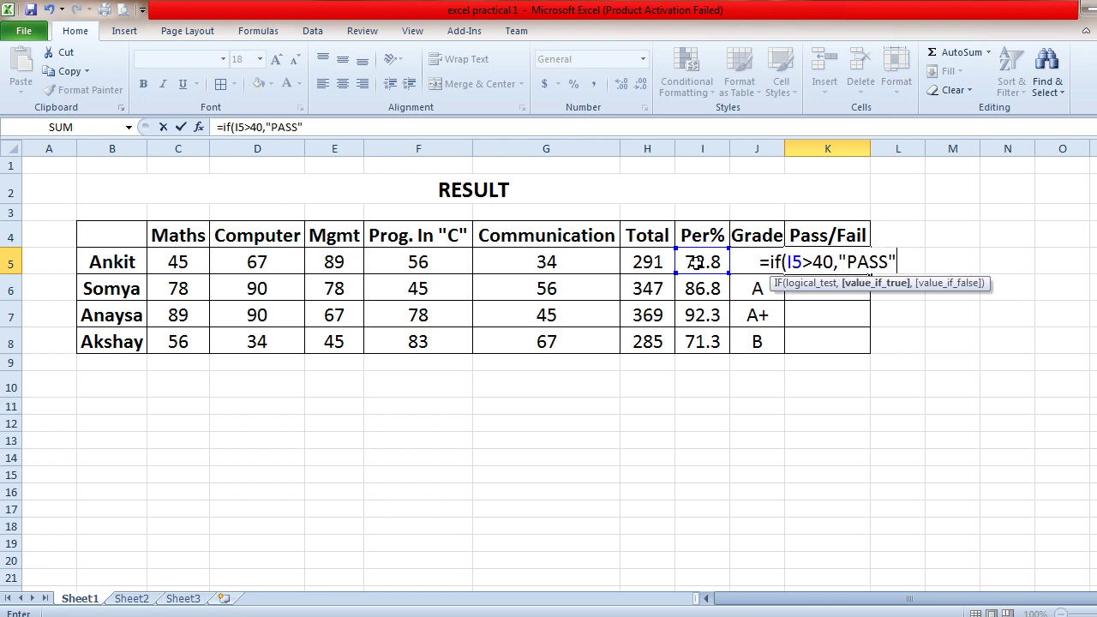
- Complete the K5 formula with "FAIL" as the false result and fill it down through K8
text())
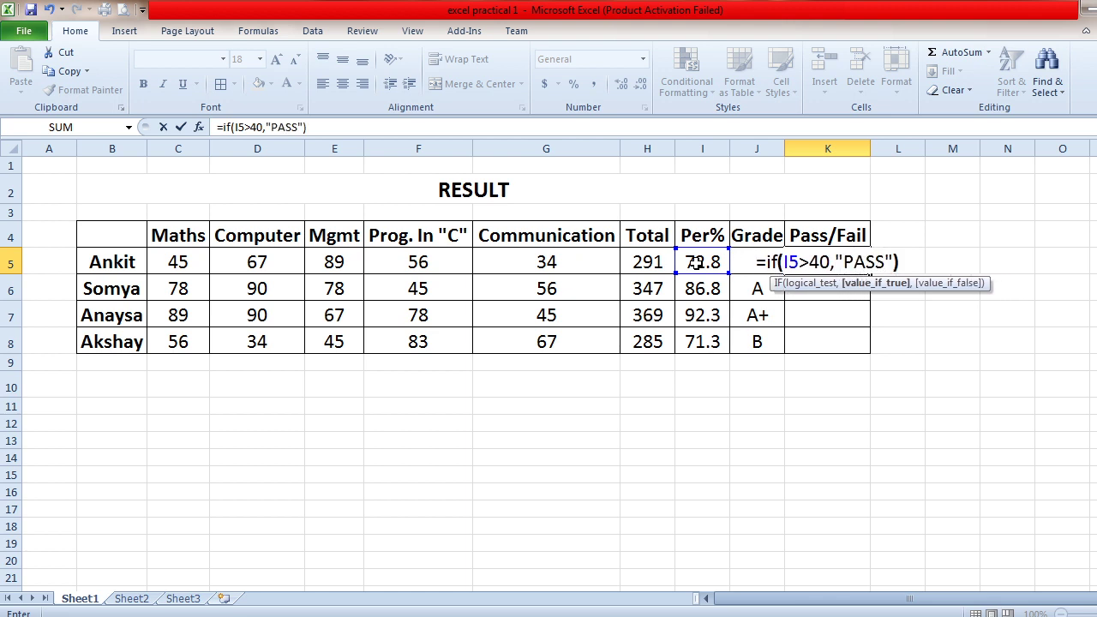
key(BackSpace)
text(,)
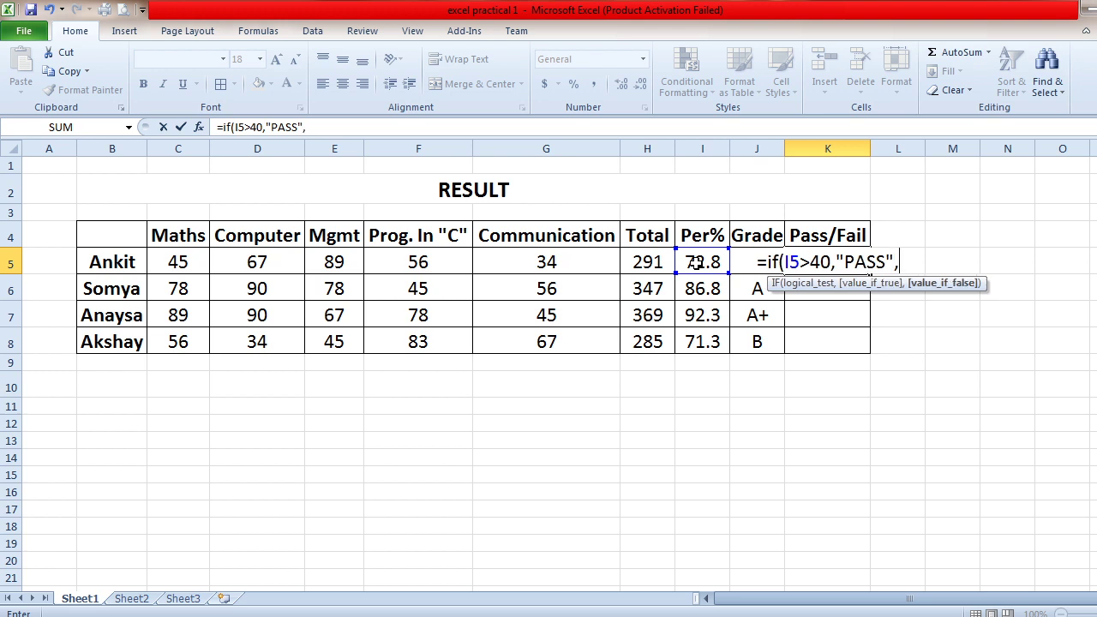
text("FAIL)
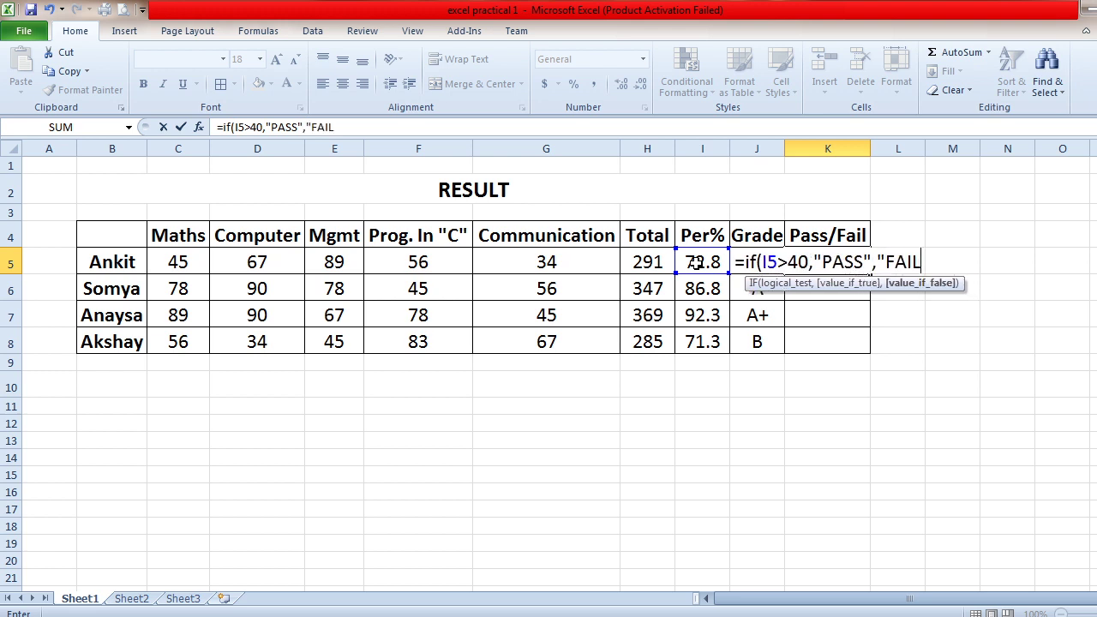
text("))
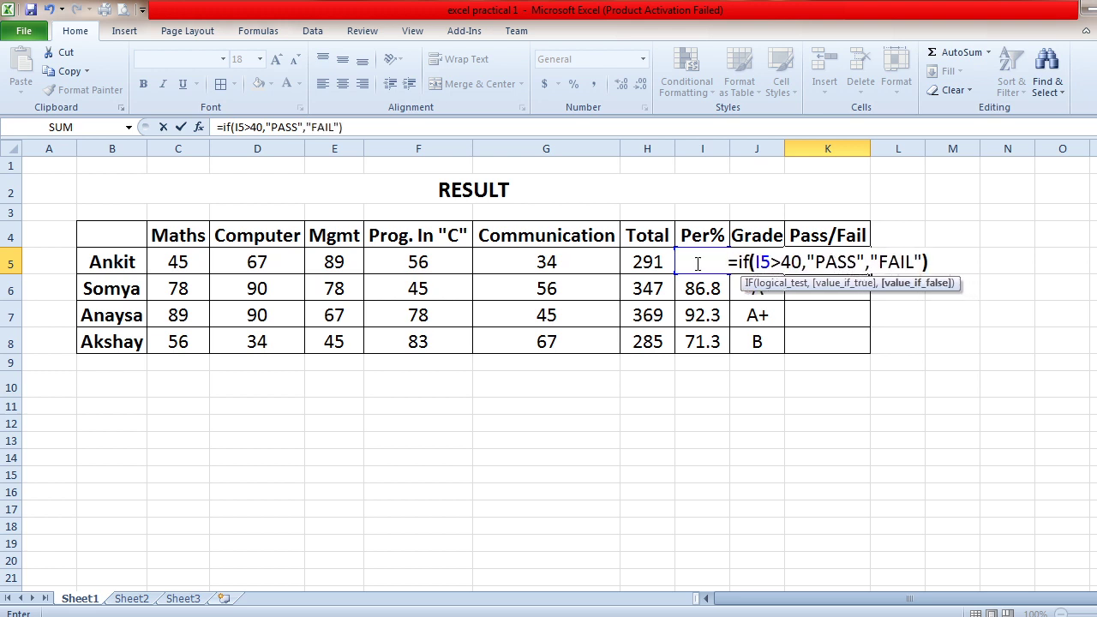
key(Return)
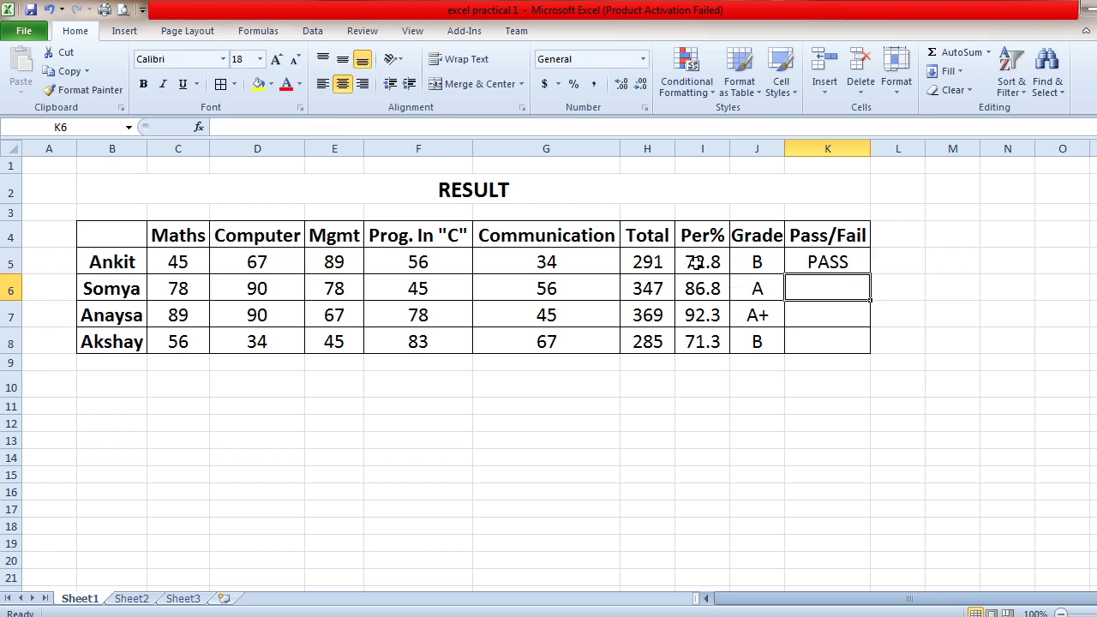
click(837, 262)
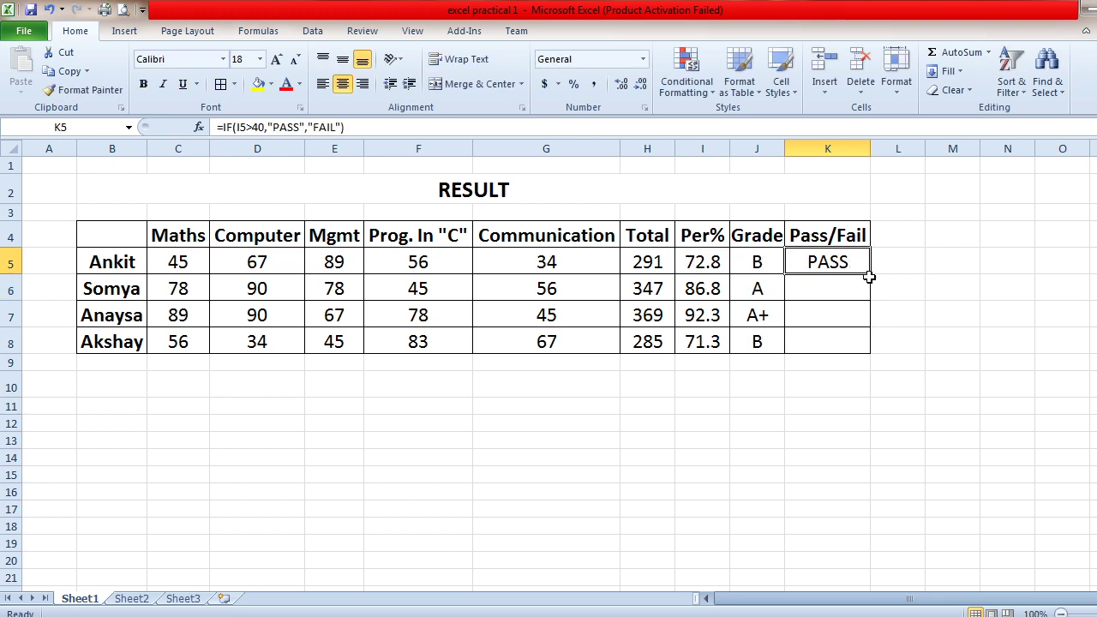
drag(870, 277, 872, 353)
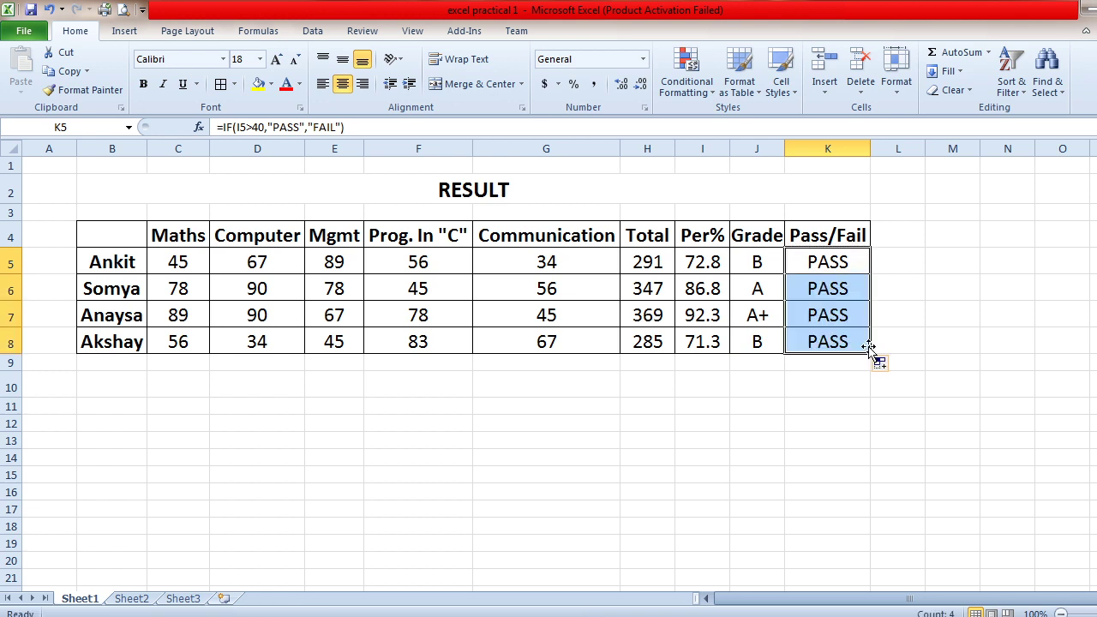
- Add a new student in row 9 with the student's name and marks of 34 in Maths, 67 in Computer and 89 in Mgmt
click(128, 367)
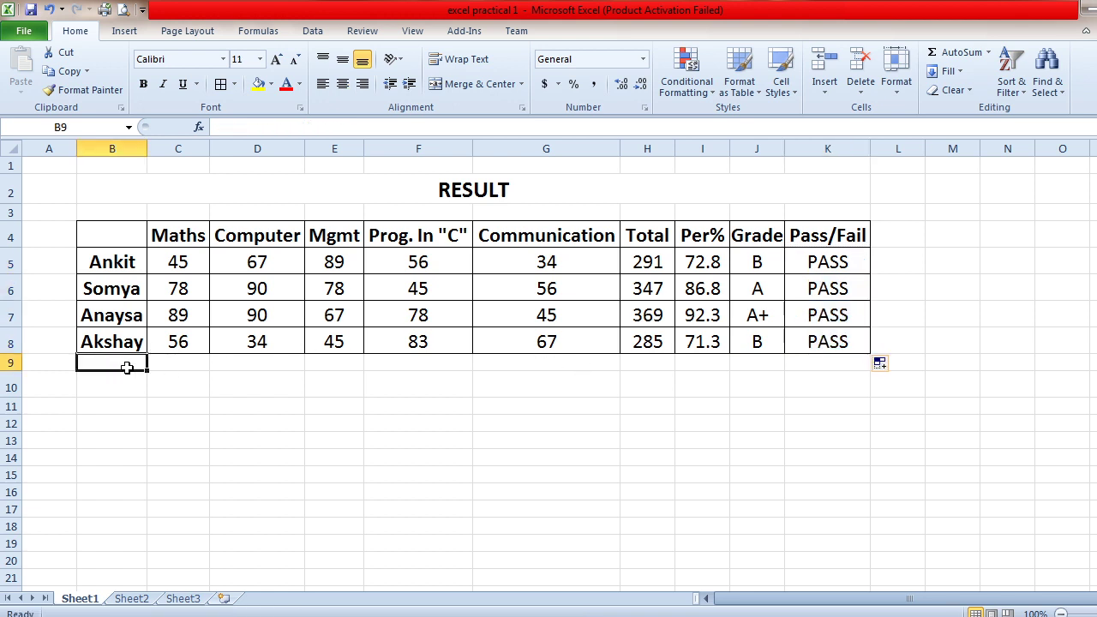
text(Roma)
key(Tab)
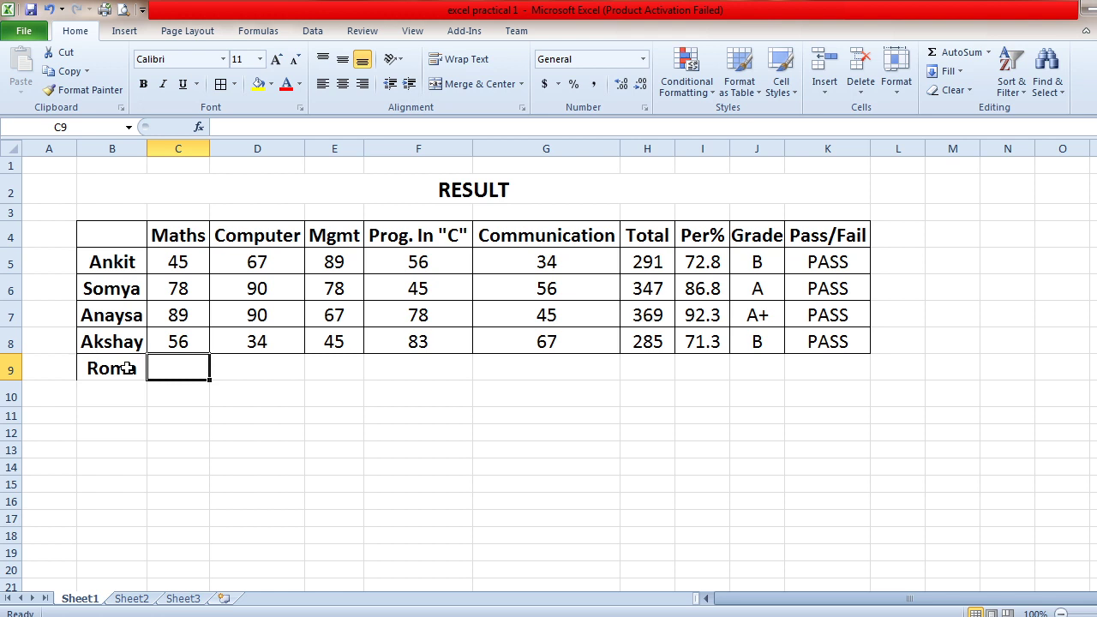
text(34)
key(Tab)
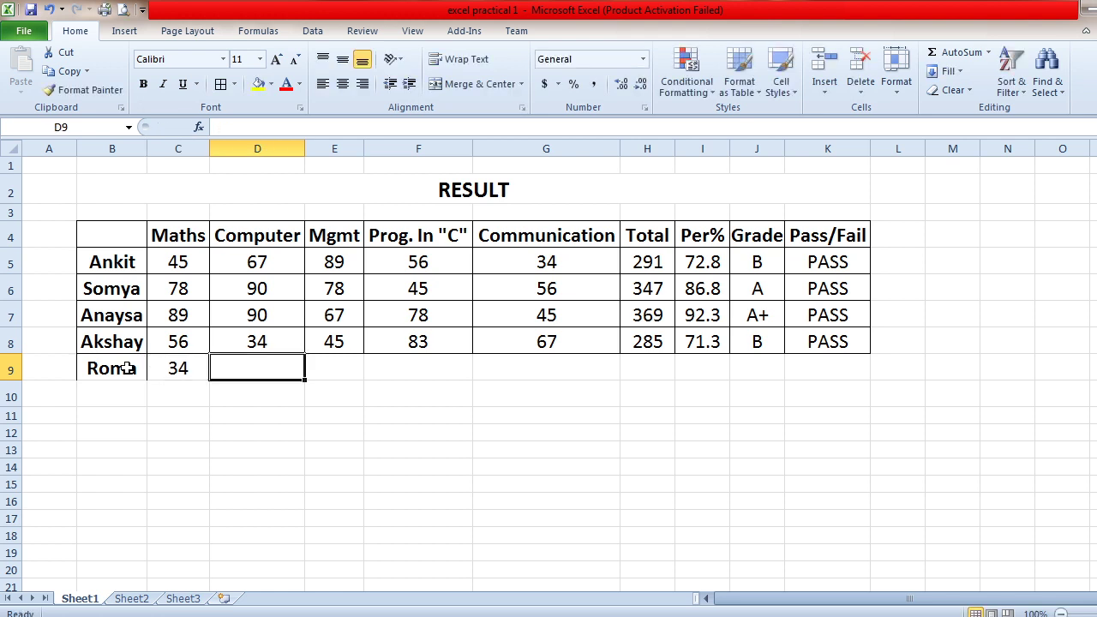
text(67)
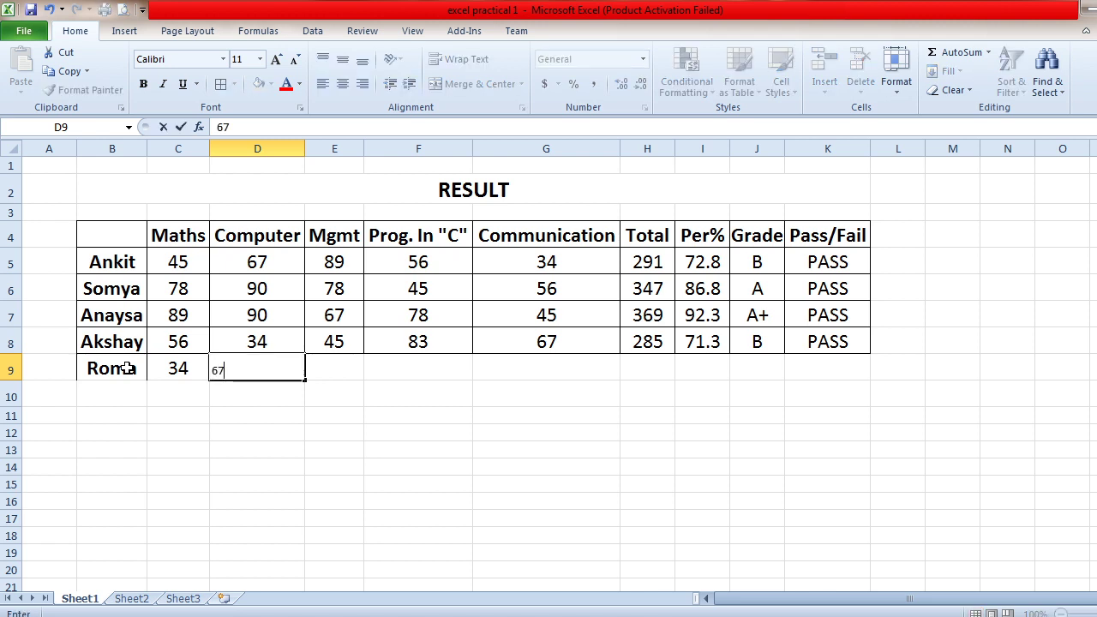
key(Tab)
text(89)
key(Tab)
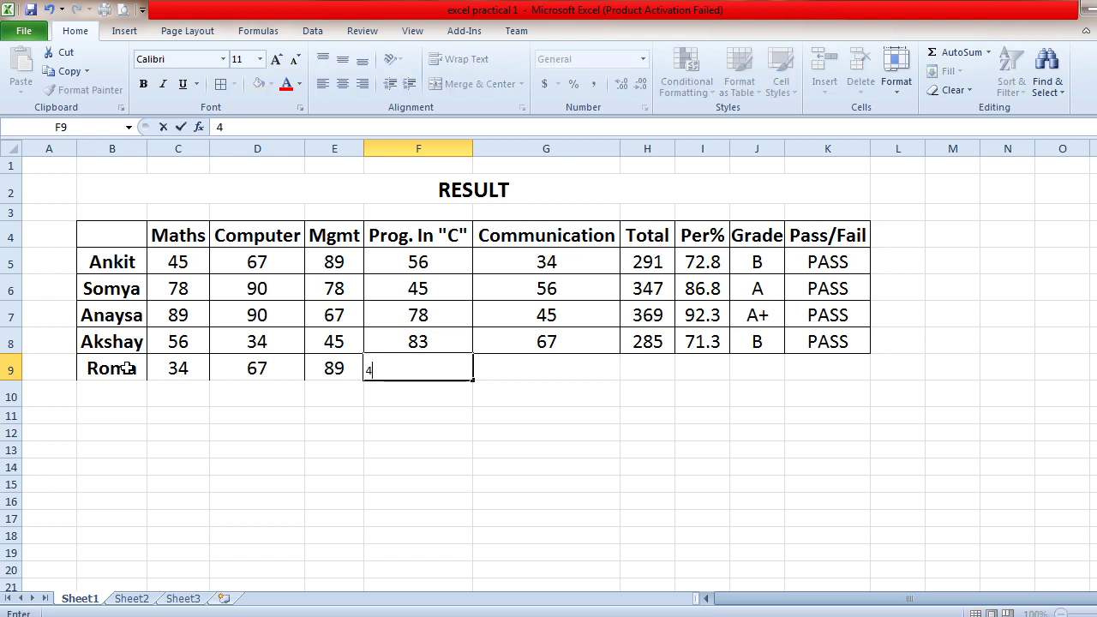
- Change the new student's Mgmt mark in E9 to 23 and dismiss the low battery notification
text(4)
key(BackSpace)
key(Left)
text(23)
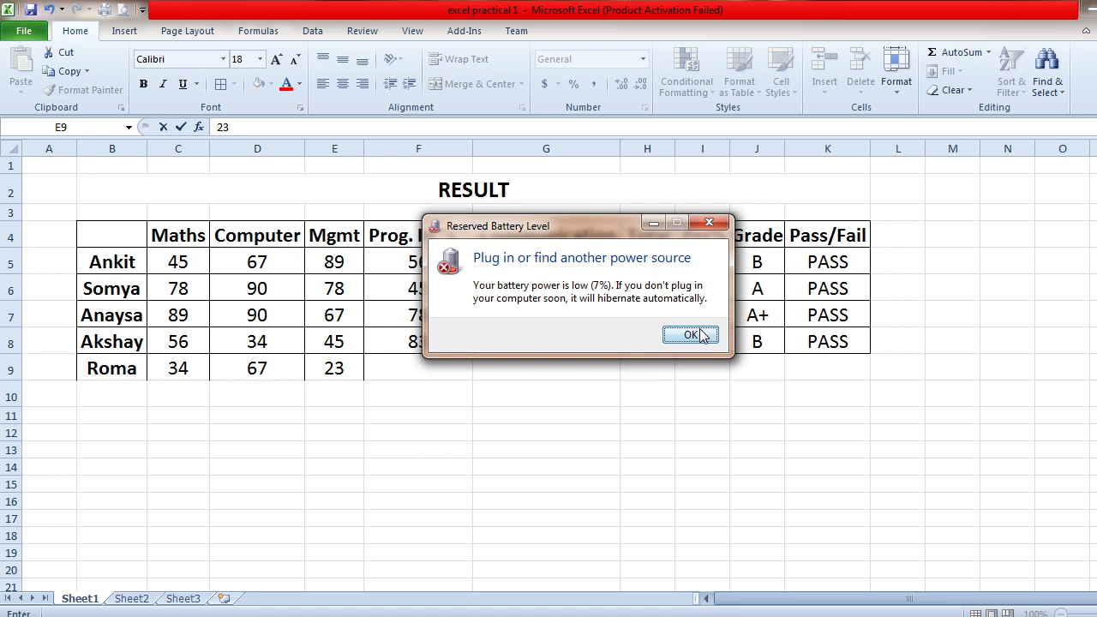
click(704, 336)
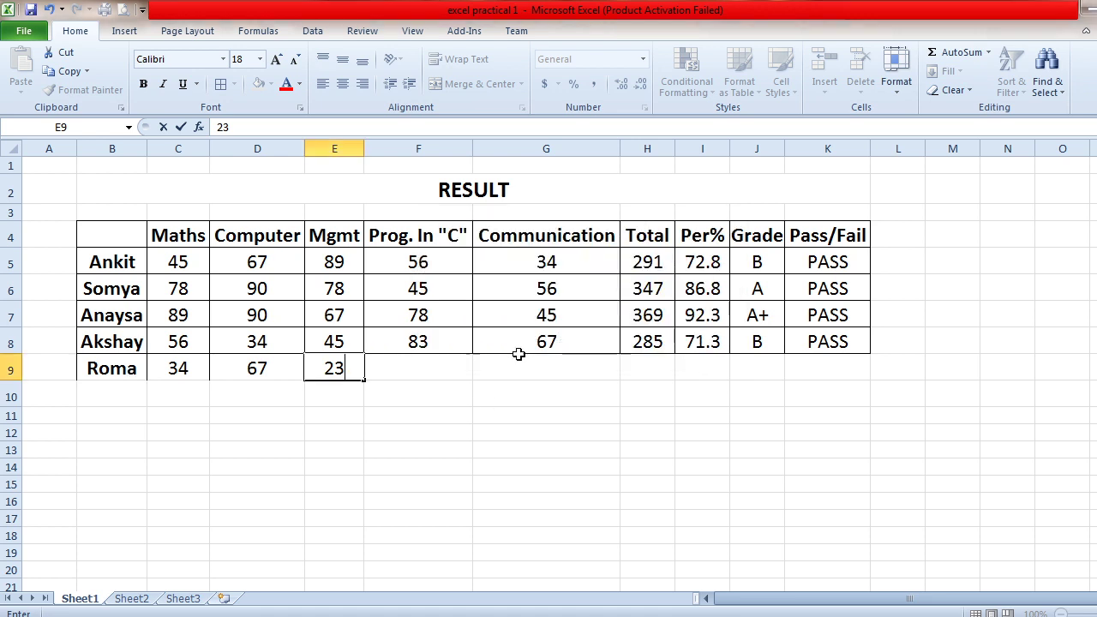
- Enter 30 for Prog. In "C" and 23 for Communication in the new student's row 9
click(453, 365)
text(3)
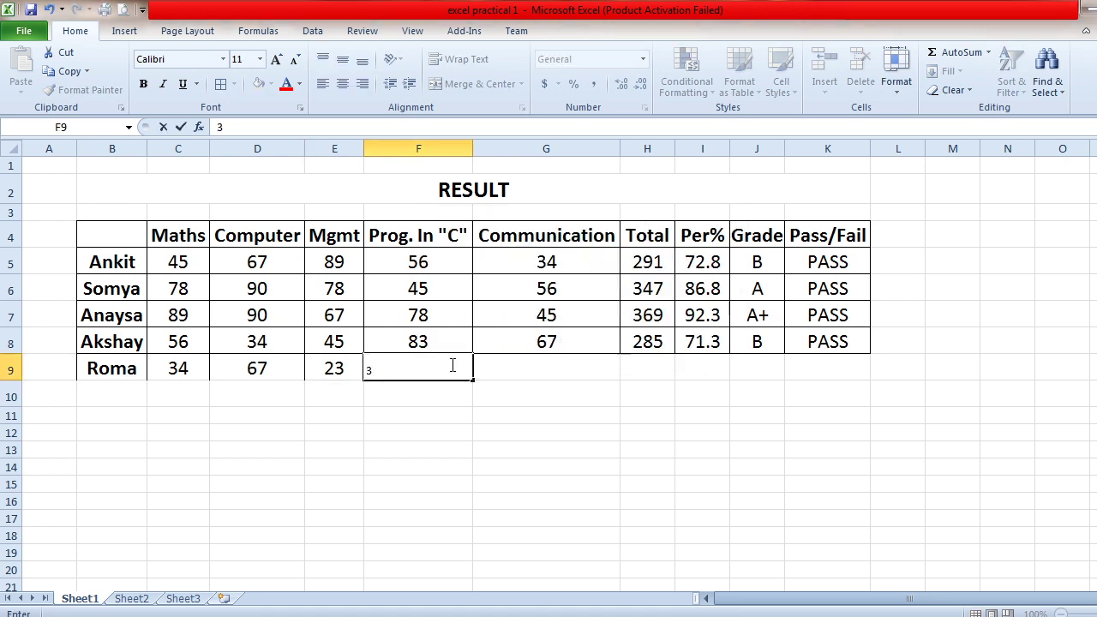
text(0)
key(Tab)
text(23)
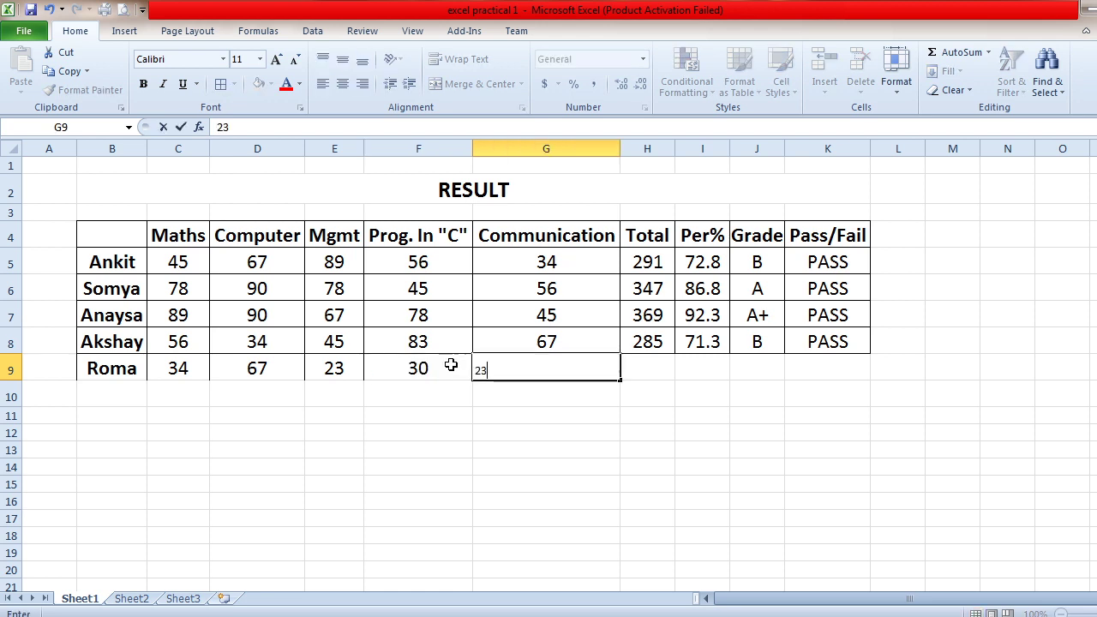
key(Tab)
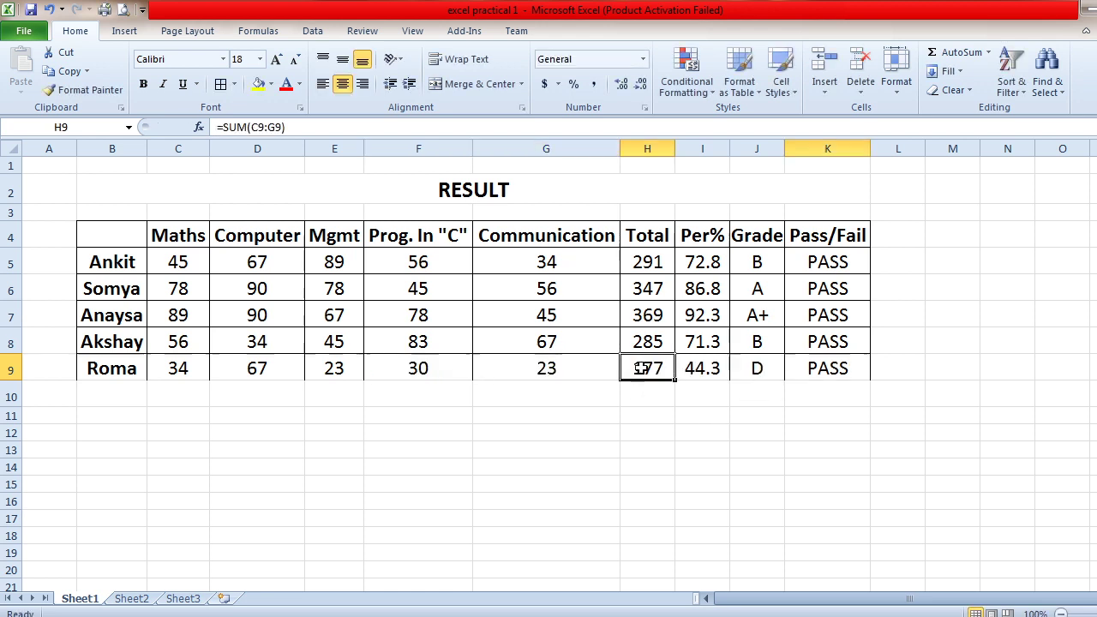
- Change the new student's Computer mark in D9 to 34 and move along the row to the percentage cell
click(270, 367)
text(34)
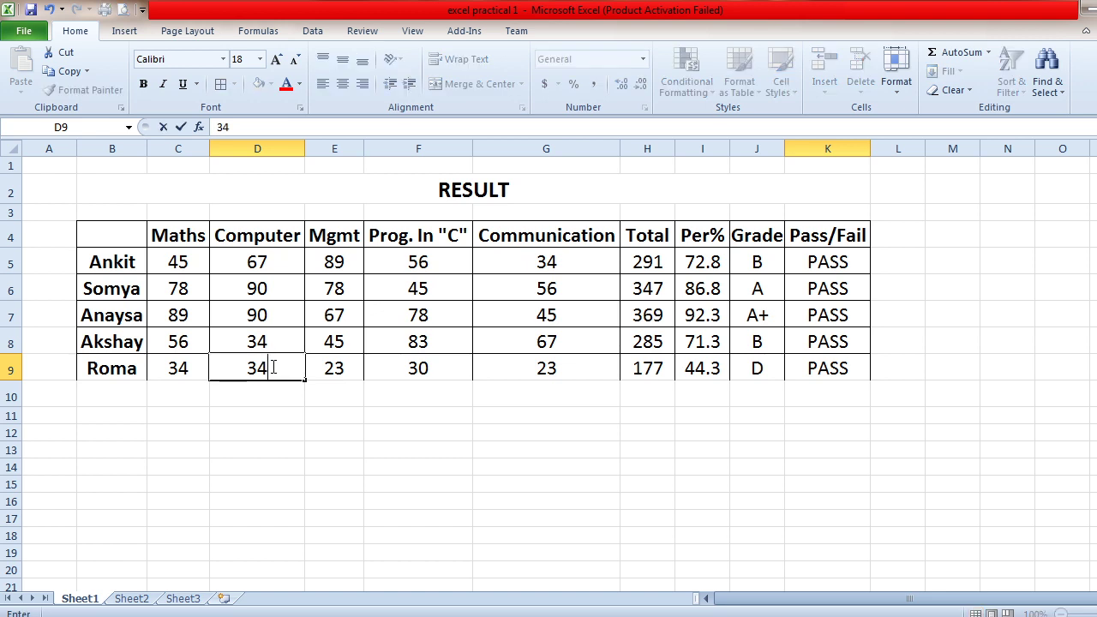
key(Tab)
key(Tab)
key(Tab)
key(Tab)
key(Tab)
key(Tab)
key(Tab)
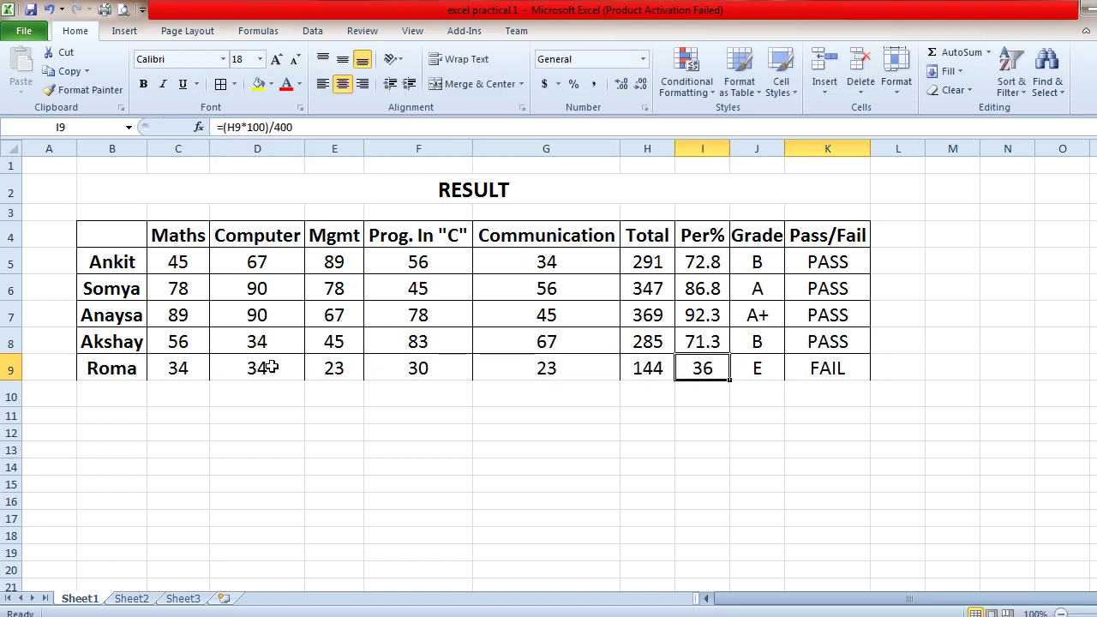
- Enter a COUNTIF formula in K11 that counts the "PASS" entries in the range $K5:$K9
click(821, 415)
text(=)
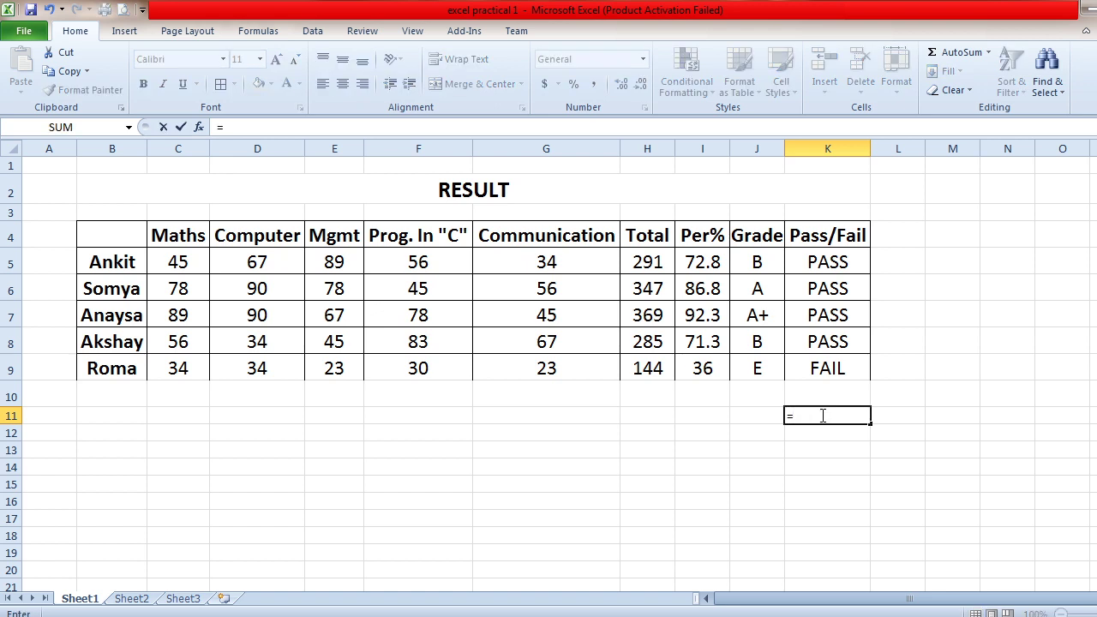
text(c)
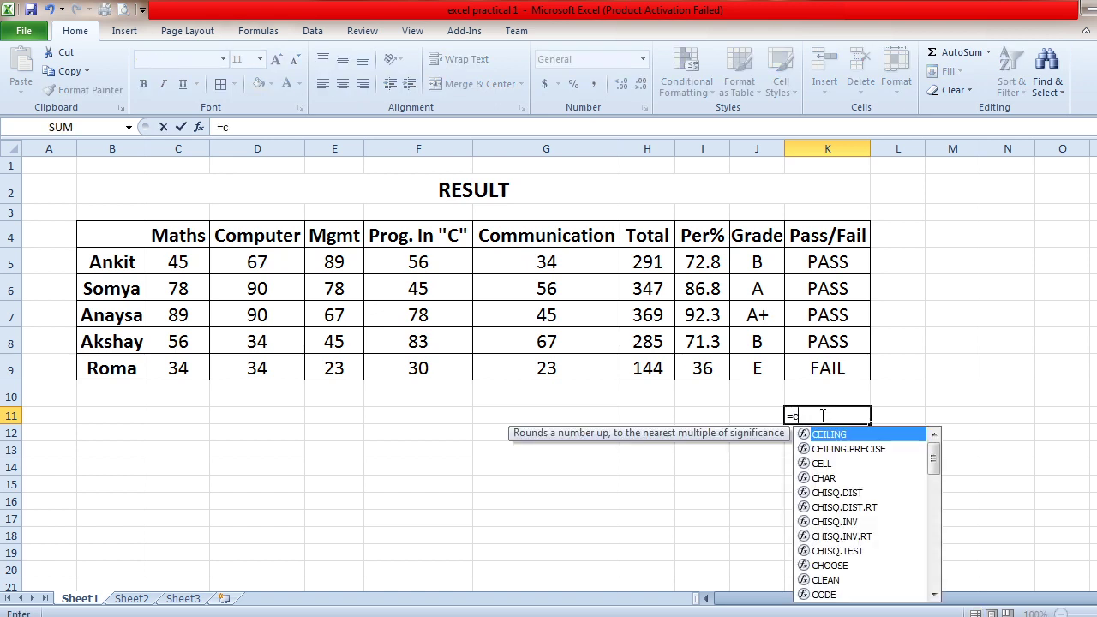
text(ountif()
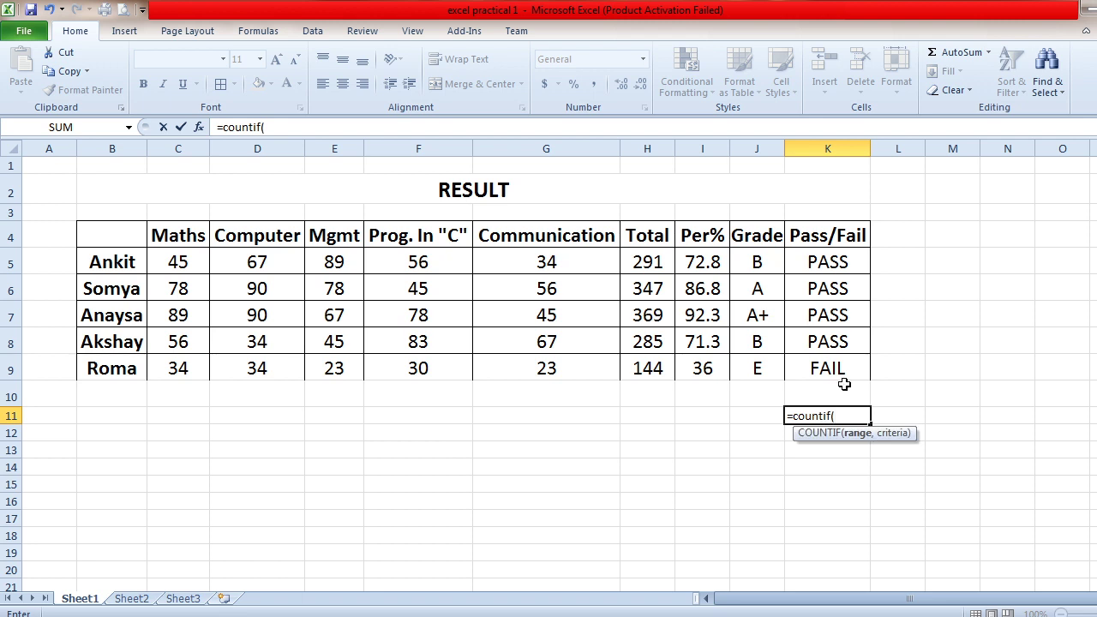
text($)
text(k5:$k)
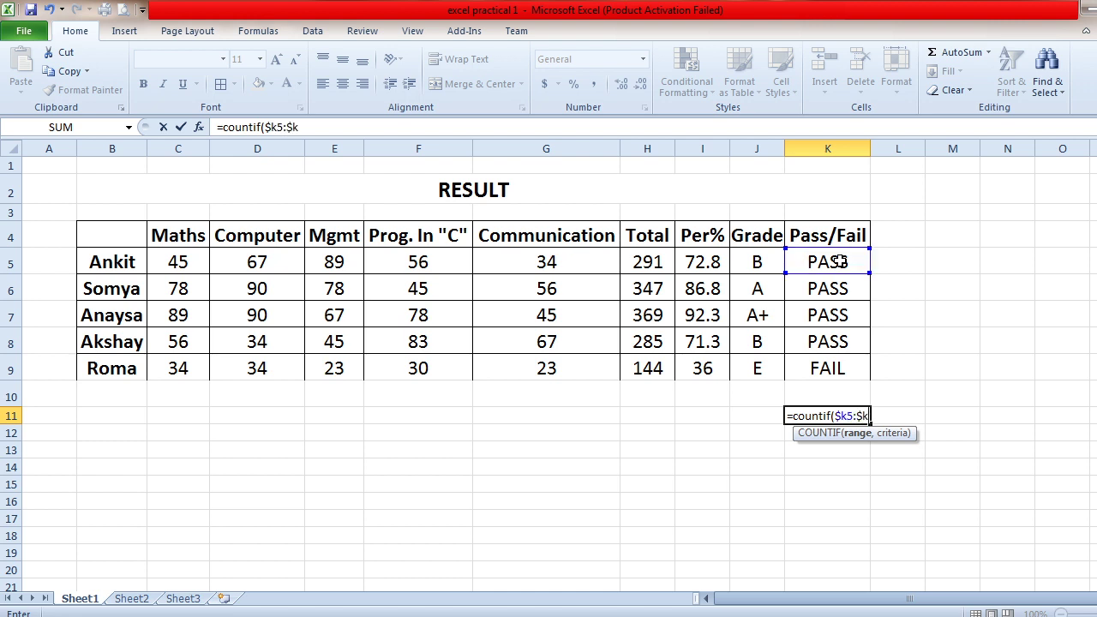
text(9,"P)
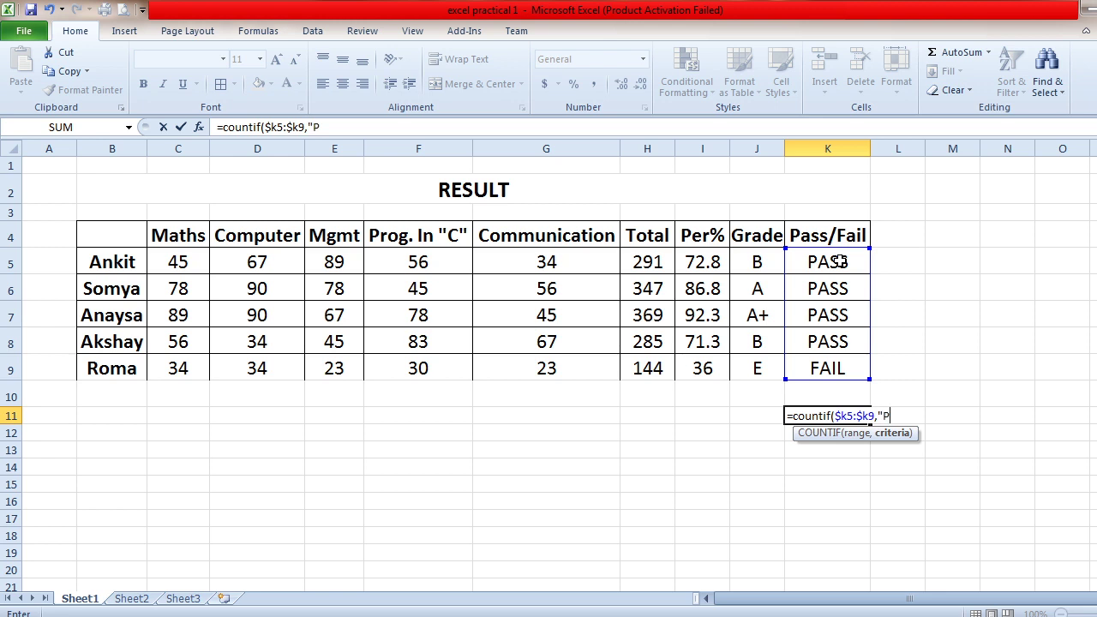
text(SS)
key(Return)
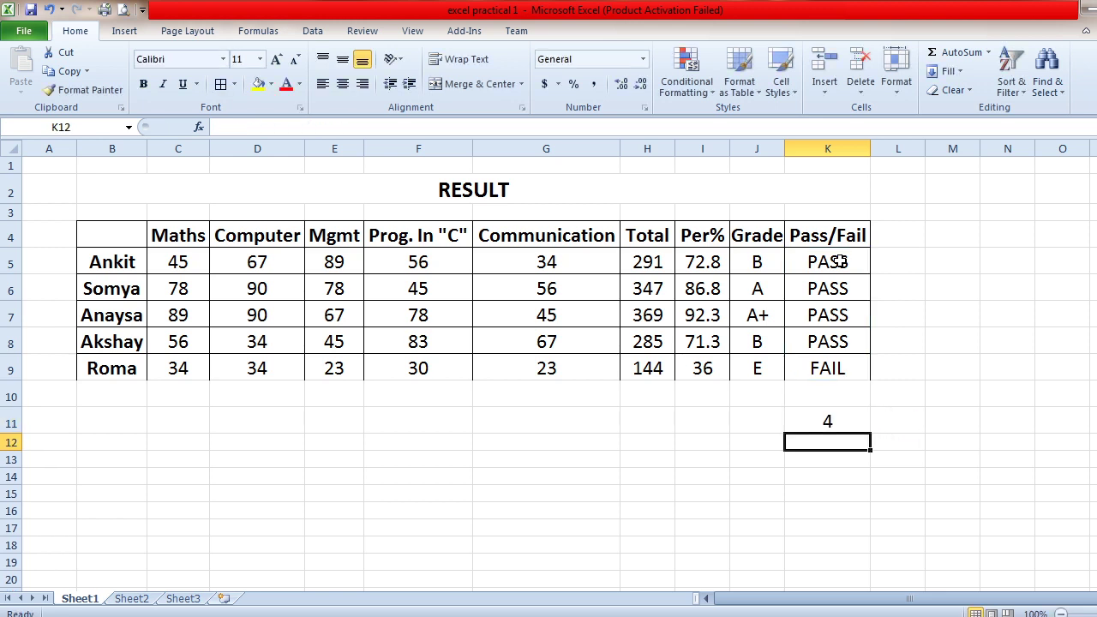
- Copy the COUNTIF formula from K11 into K12 directly below
click(840, 422)
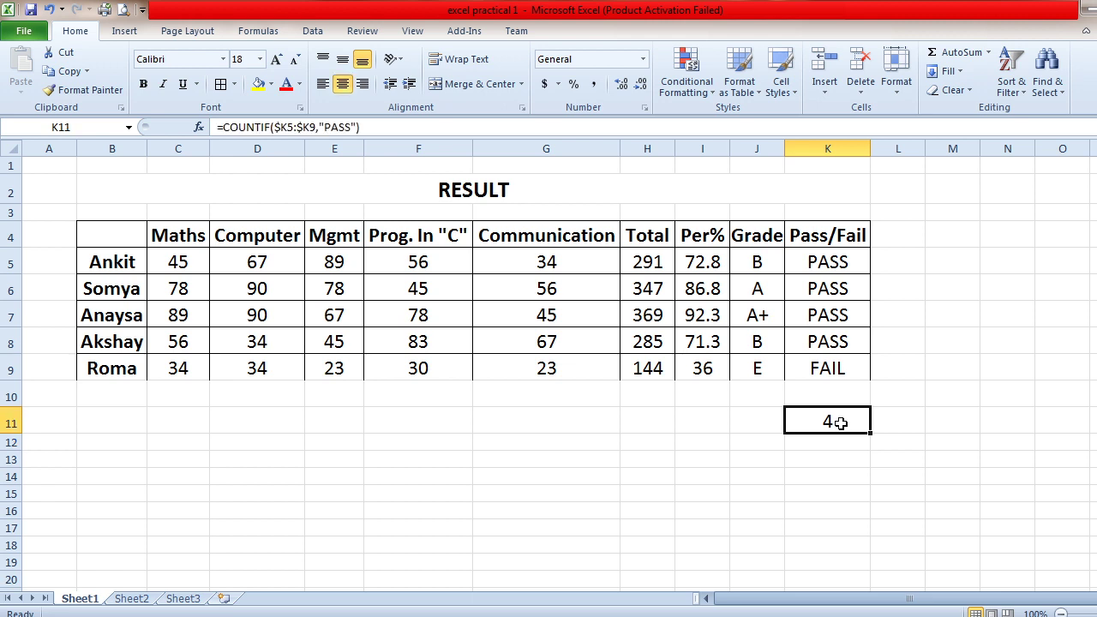
click(833, 442)
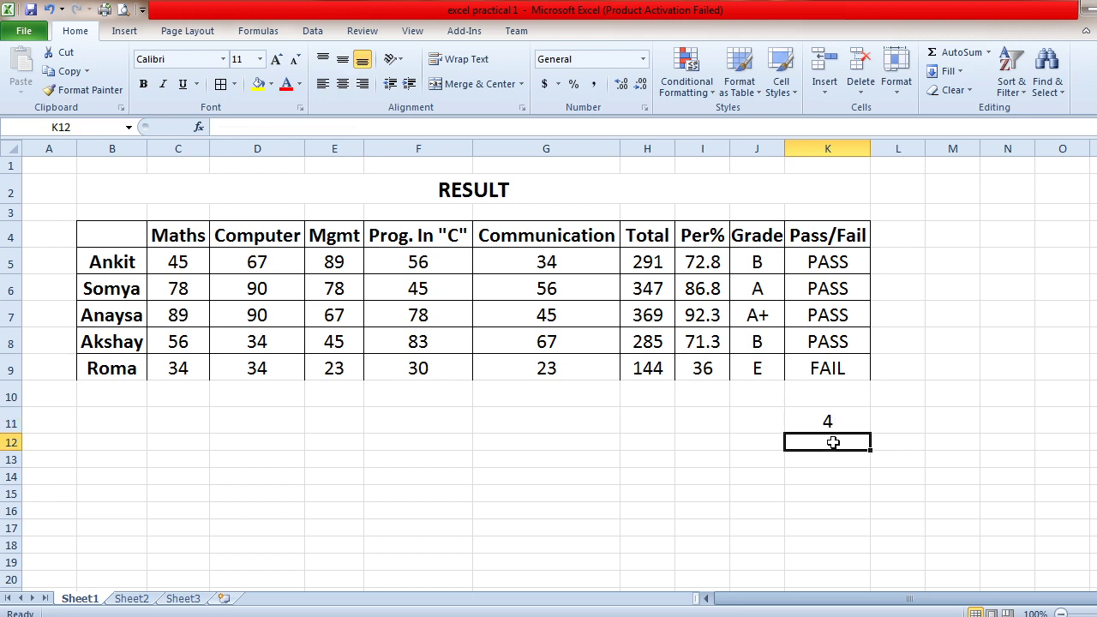
click(833, 421)
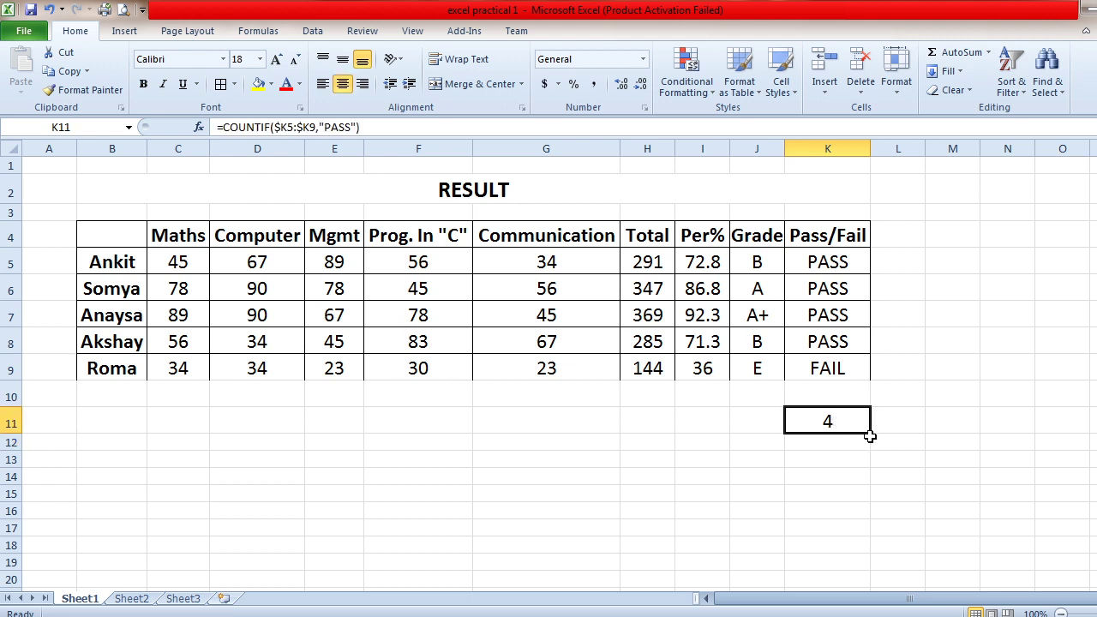
key(ctrl+c)
shift+click(844, 442)
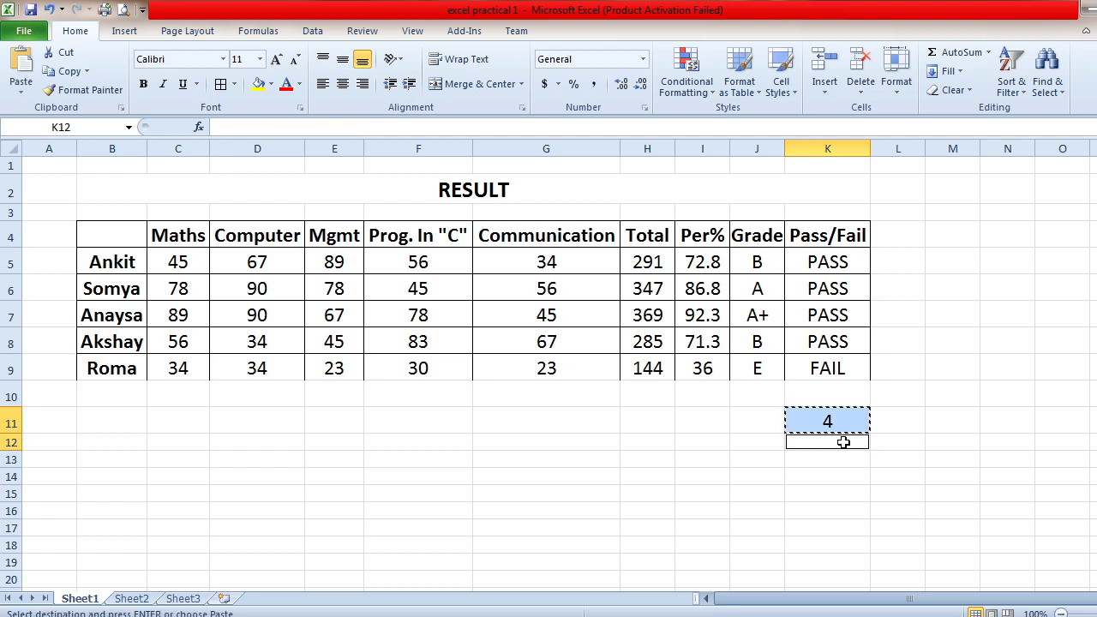
key(ctrl+v)
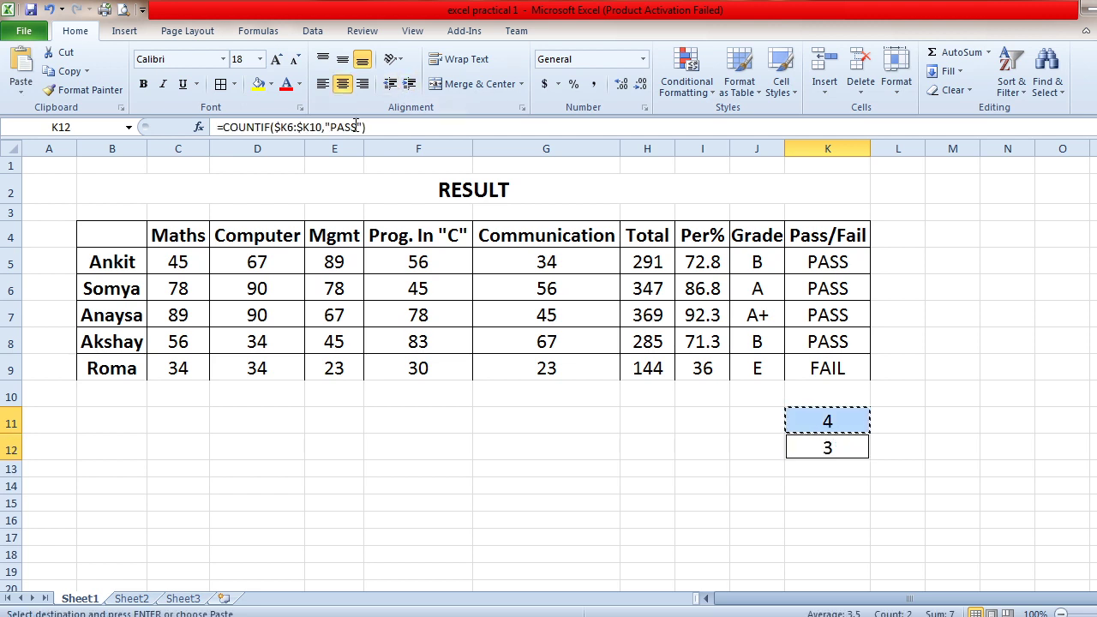
- Change the COUNTIF criterion in K12 to "FAIL"
click(357, 127)
key(BackSpace)
key(BackSpace)
key(BackSpace)
key(BackSpace)
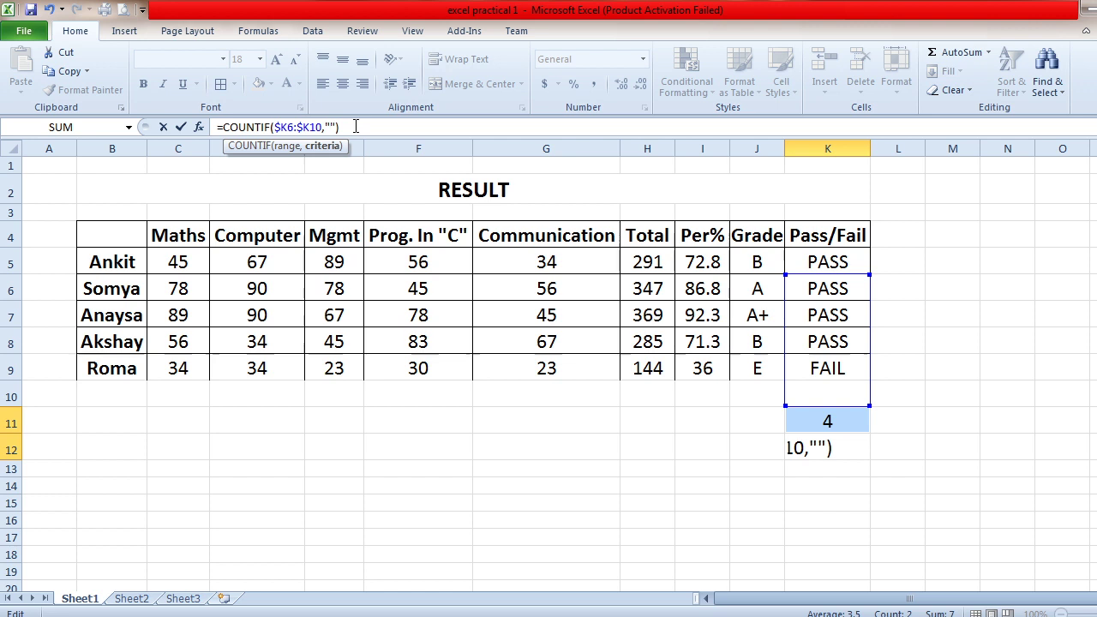
text(FAIL)
key(Return)
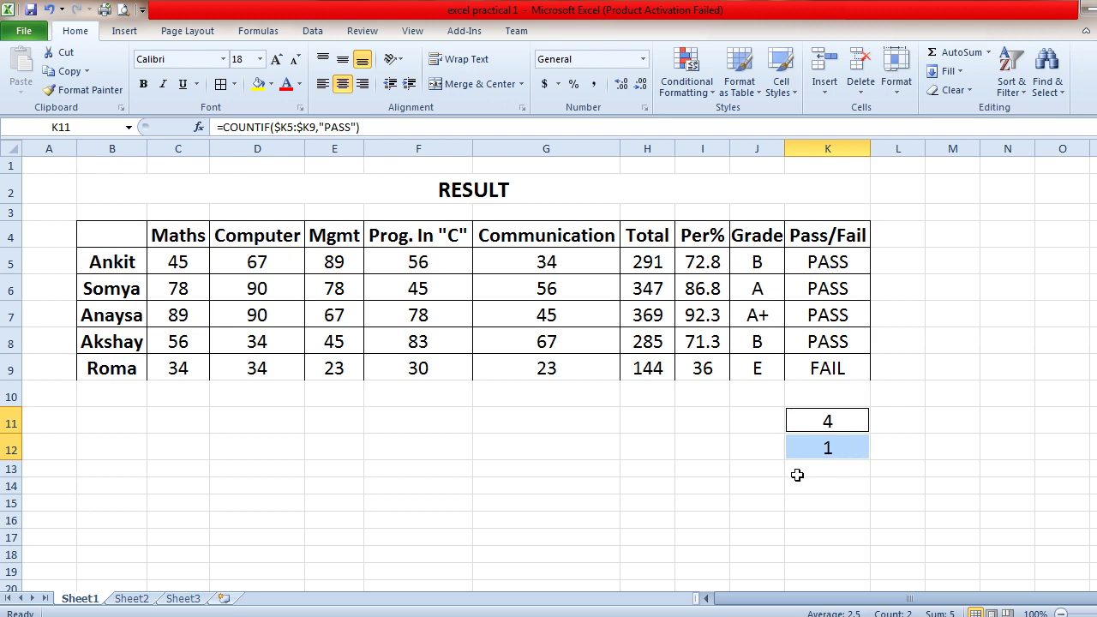
click(747, 457)
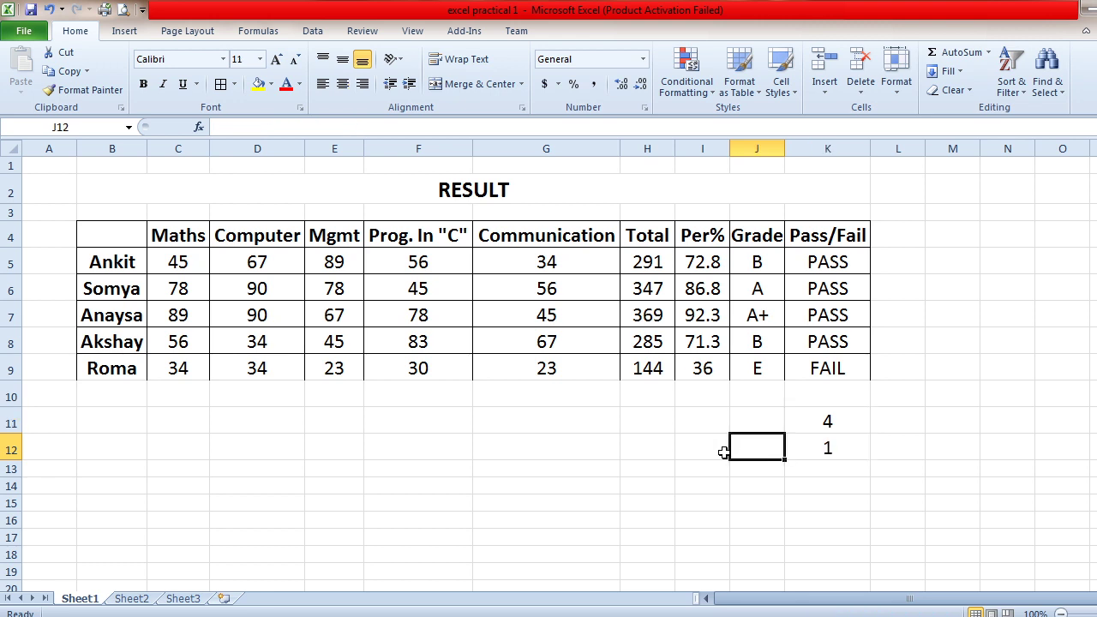
click(676, 452)
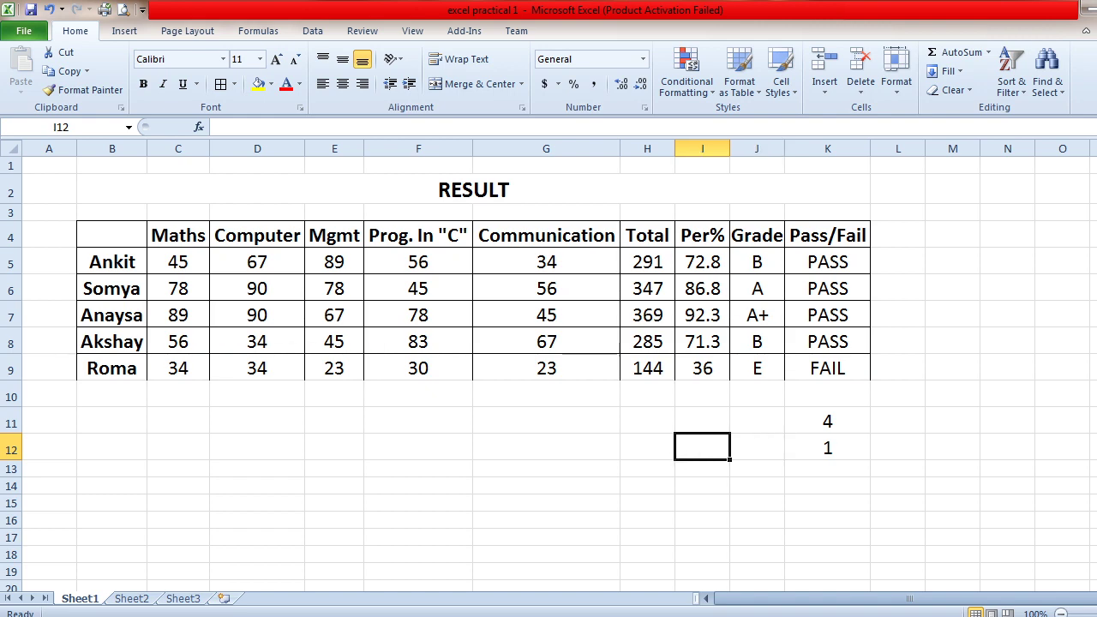
click(337, 514)
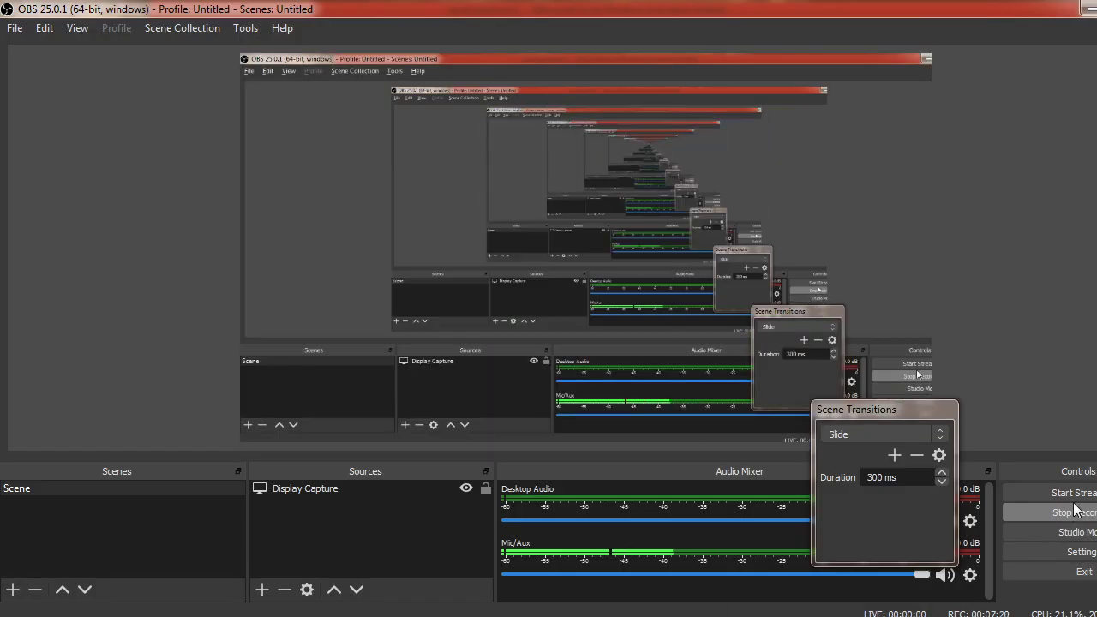